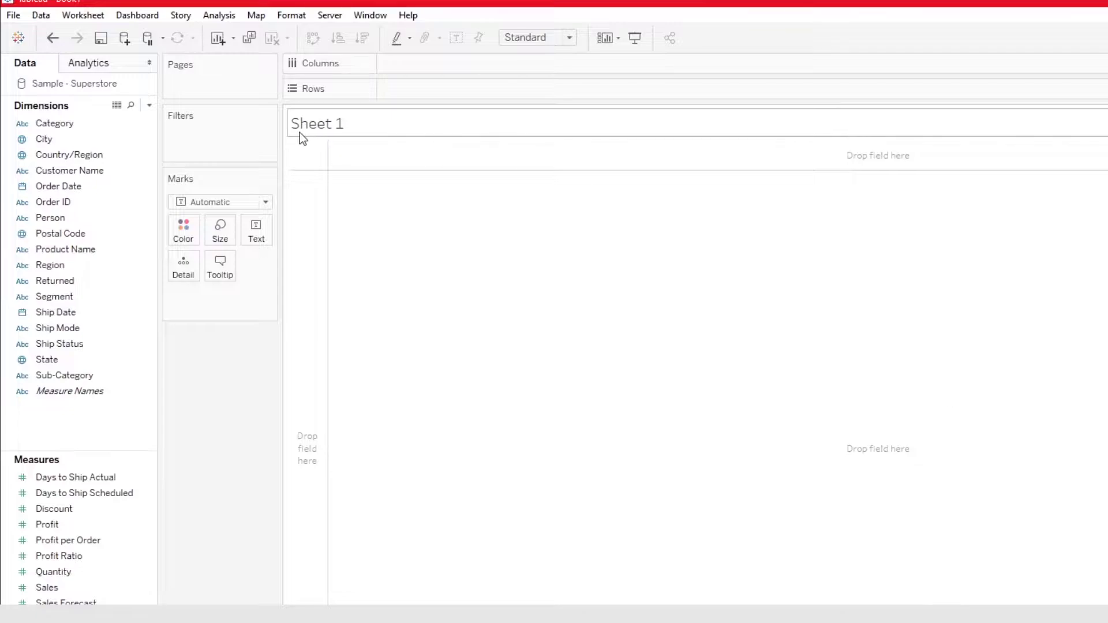
Place Region and Category on Rows, with Region first, and Segment on Columns.
click(87, 188)
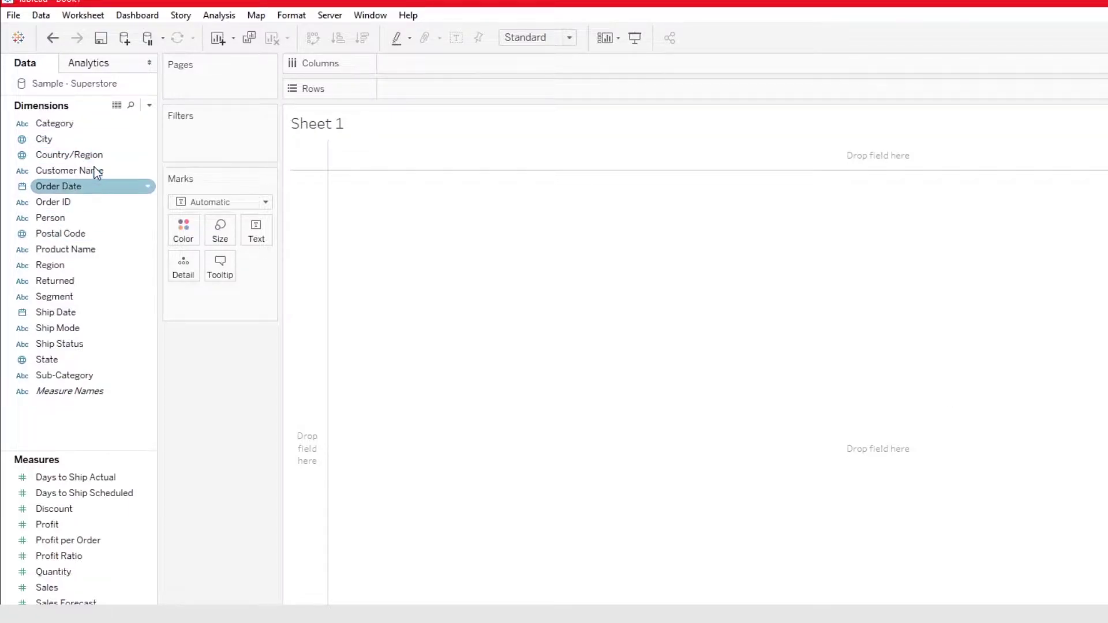
click(69, 124)
drag(69, 126, 460, 67)
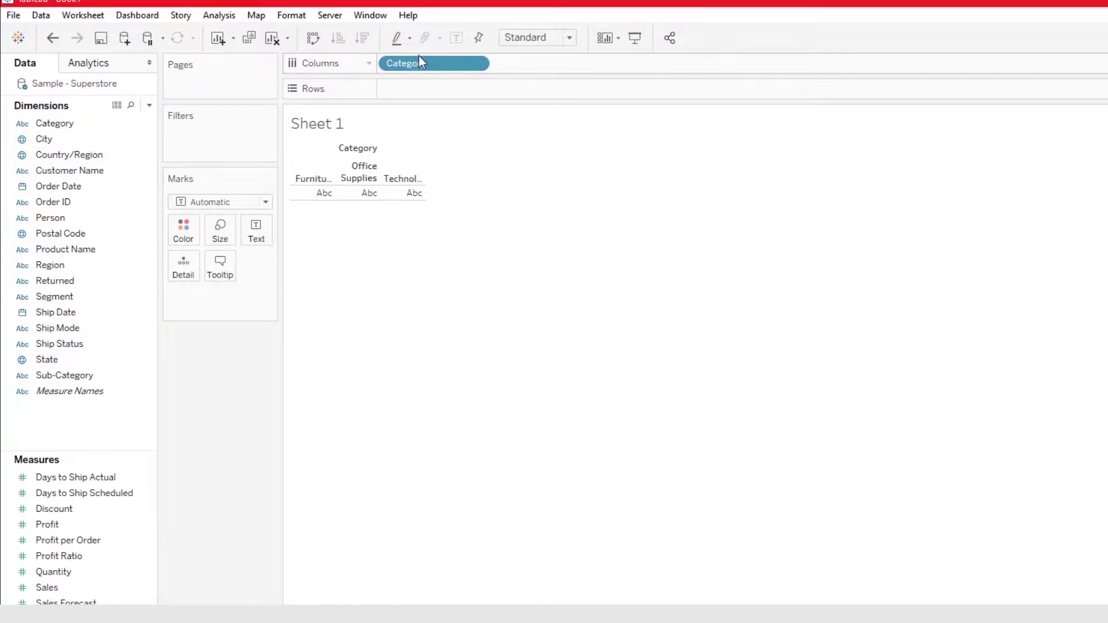
drag(419, 65, 419, 92)
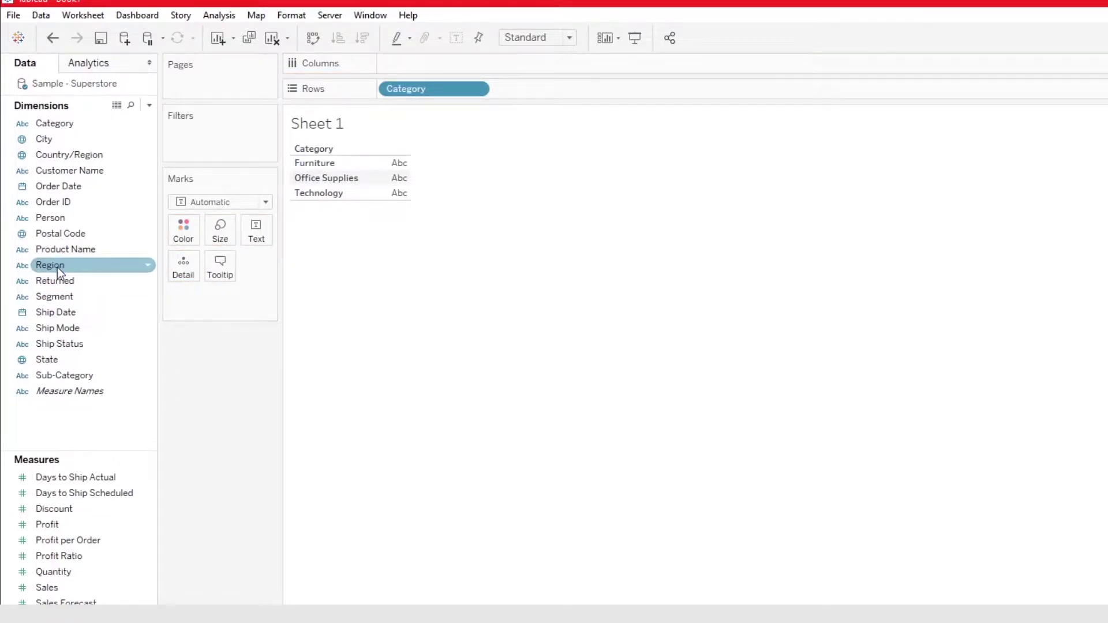
mouse_move(50, 267)
mouse_down()
mouse_move(290, 237)
mouse_move(413, 138)
mouse_move(547, 94)
mouse_up()
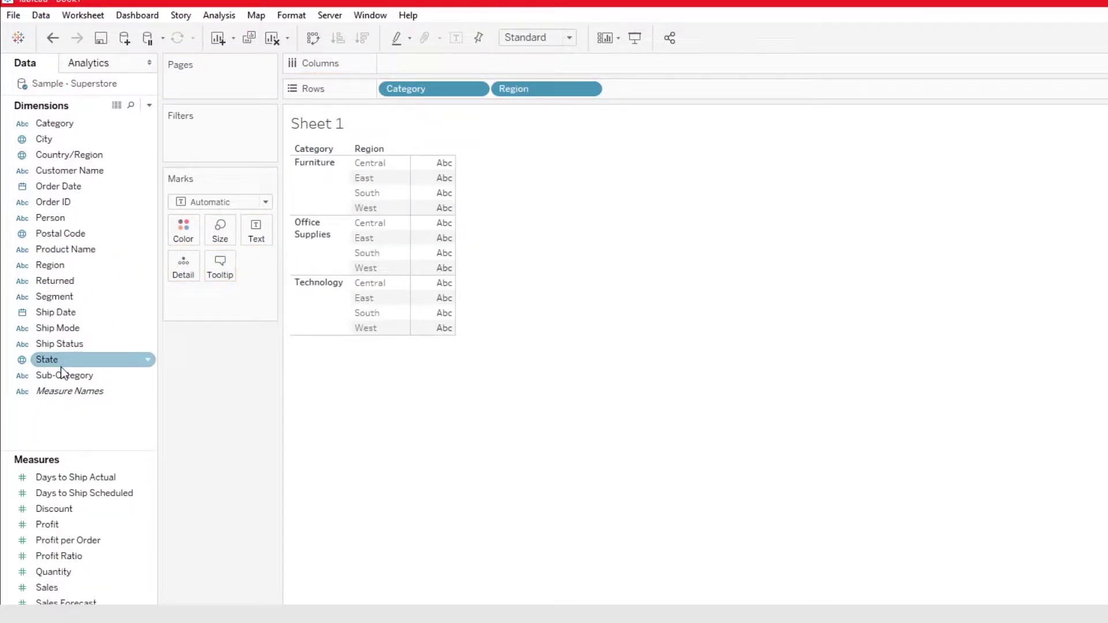
drag(85, 296, 527, 70)
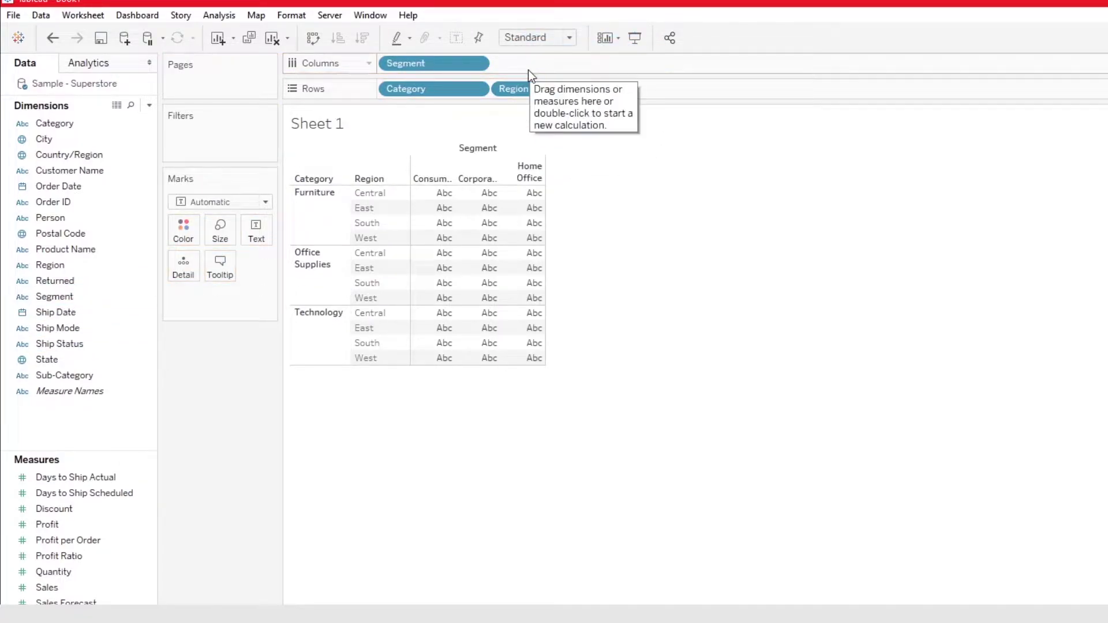
drag(445, 91, 646, 83)
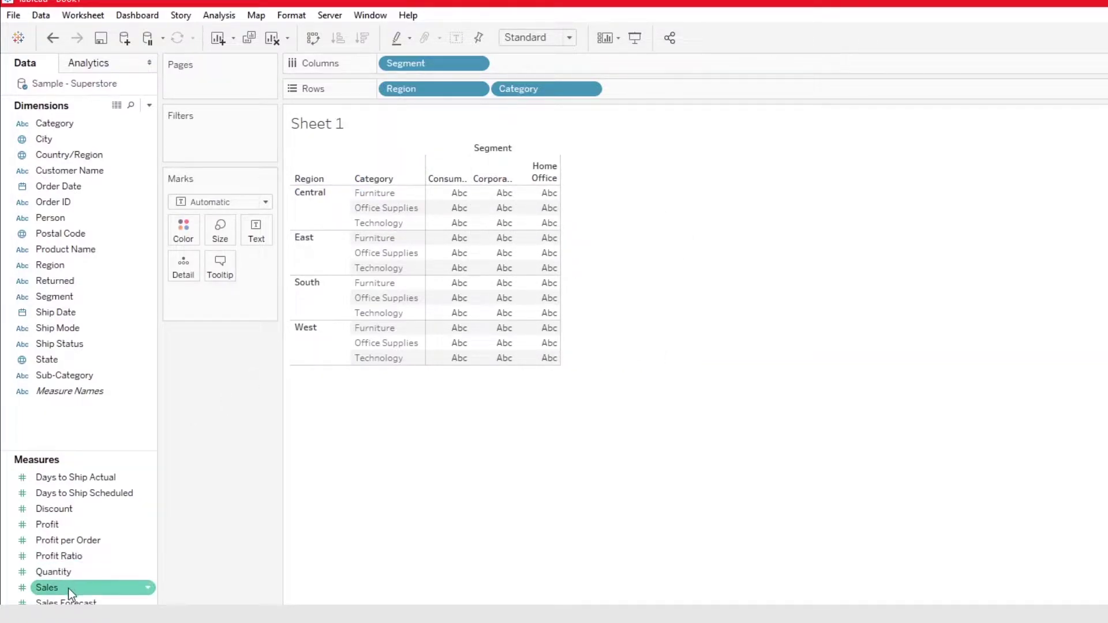
Put SUM(Sales) on the Text card to fill each Region/Category/Segment cell with total sales.
drag(68, 590, 251, 235)
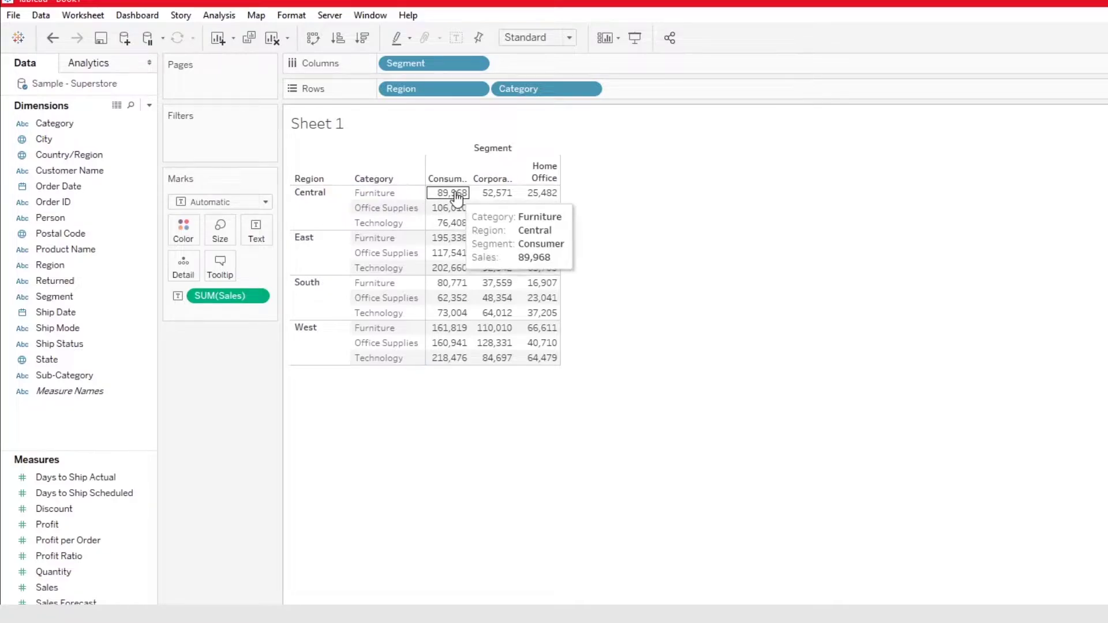
mouse_move(457, 201)
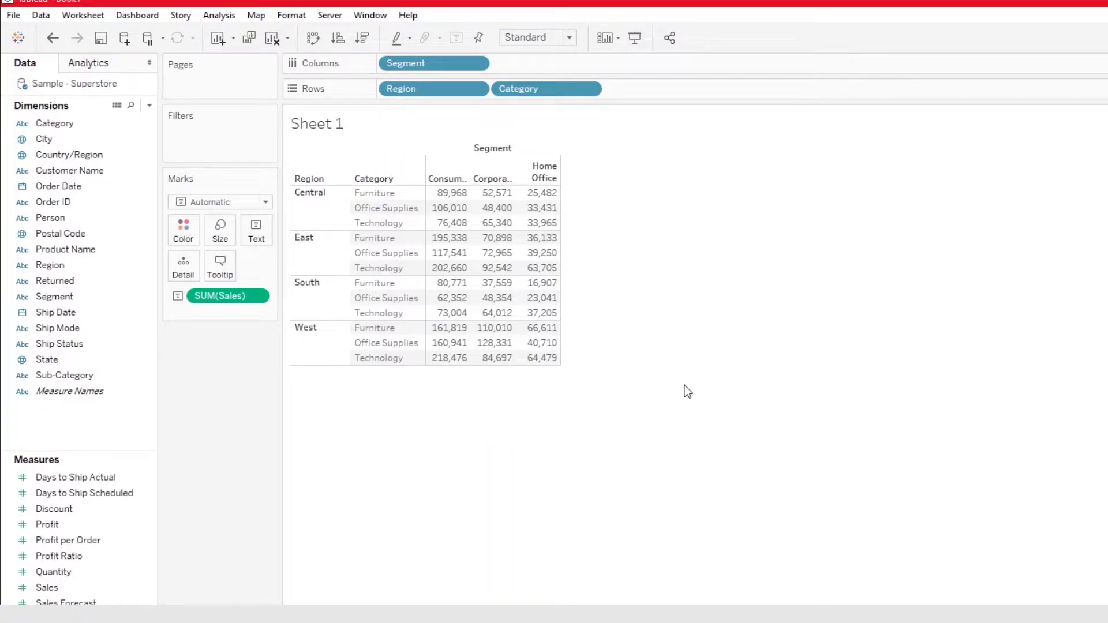
Turn on Show Row Grand Totals to add a Grand Total column.
click(218, 16)
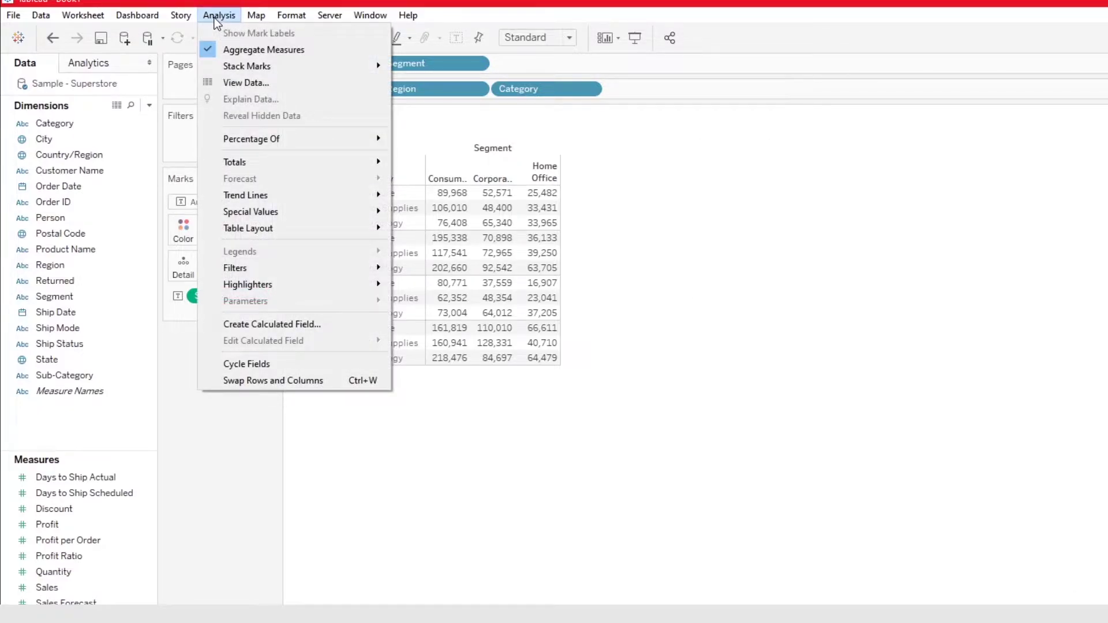
mouse_move(269, 164)
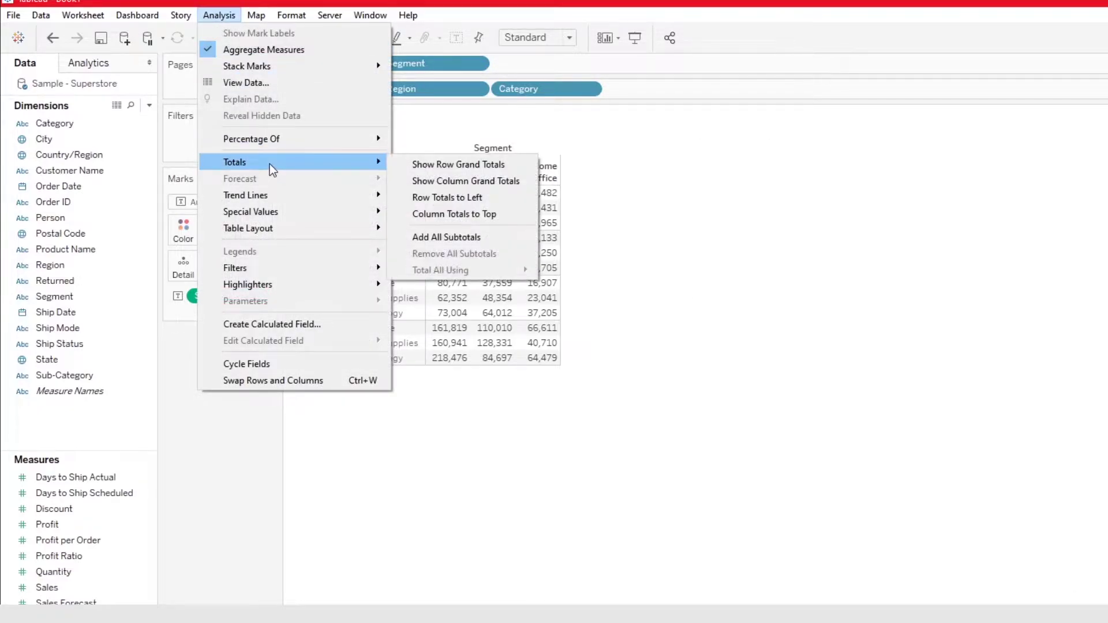
click(438, 165)
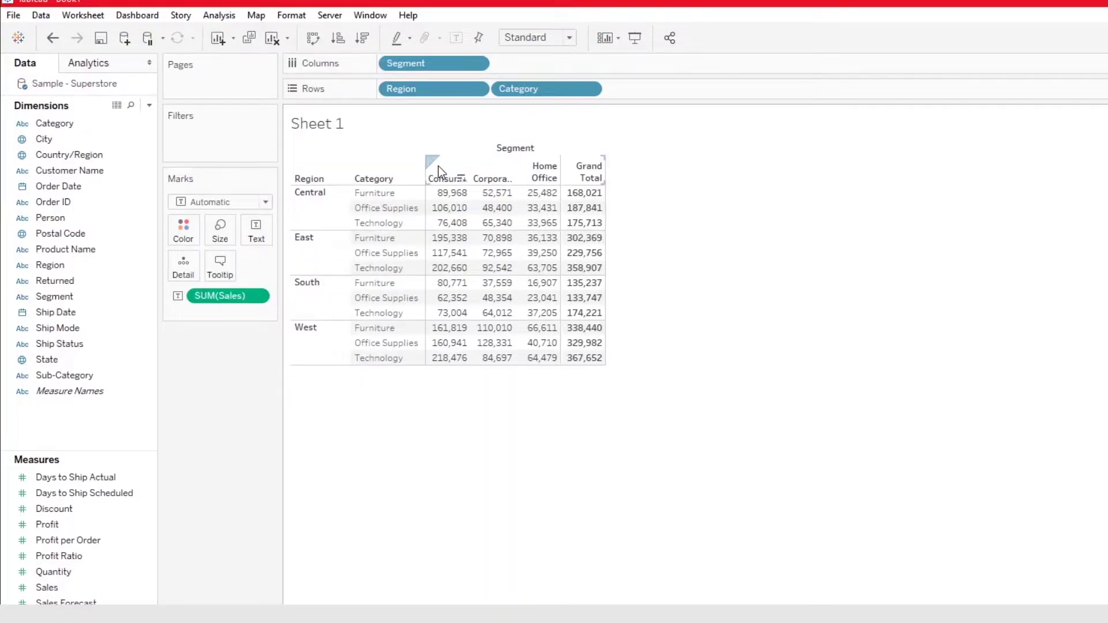
Turn on Show Column Grand Totals to add a Grand Total row, overall 2,901,886.
click(230, 16)
mouse_move(296, 163)
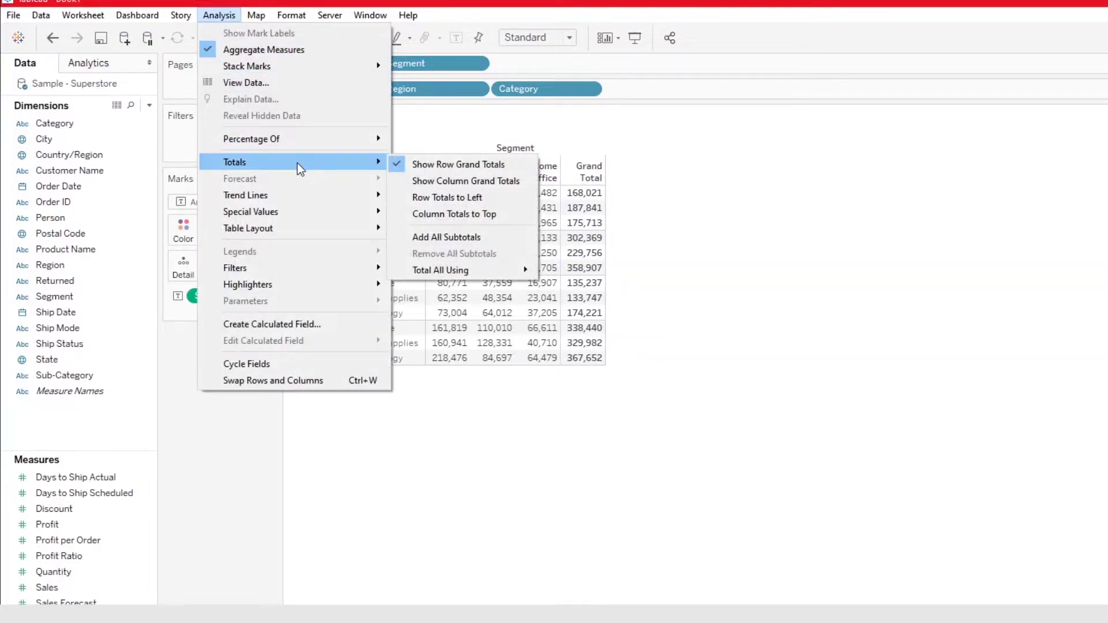
click(421, 181)
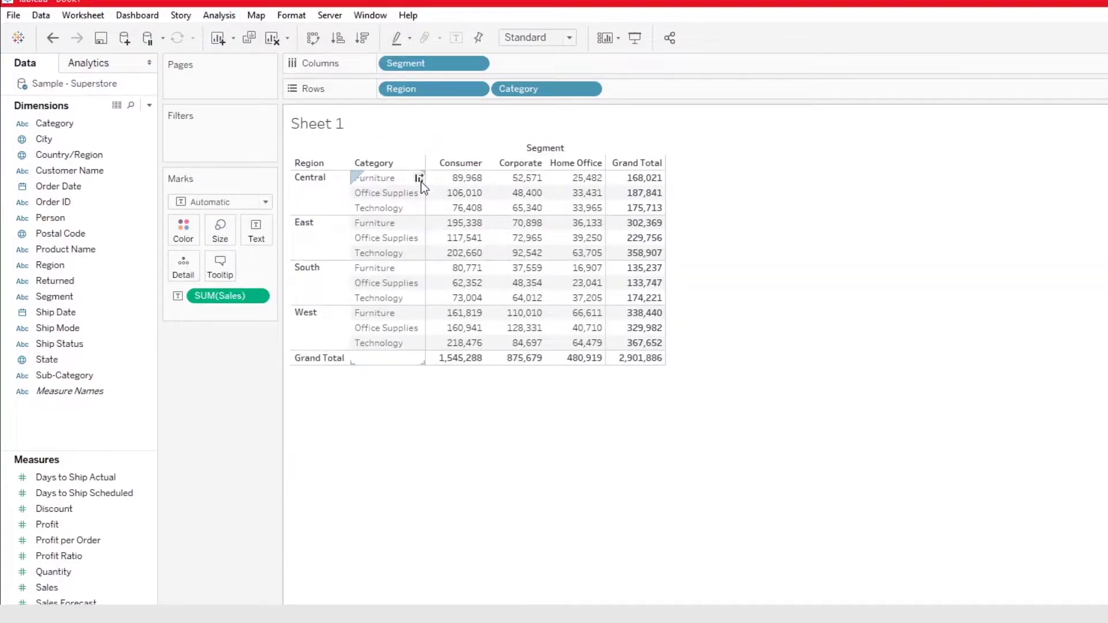
mouse_move(464, 365)
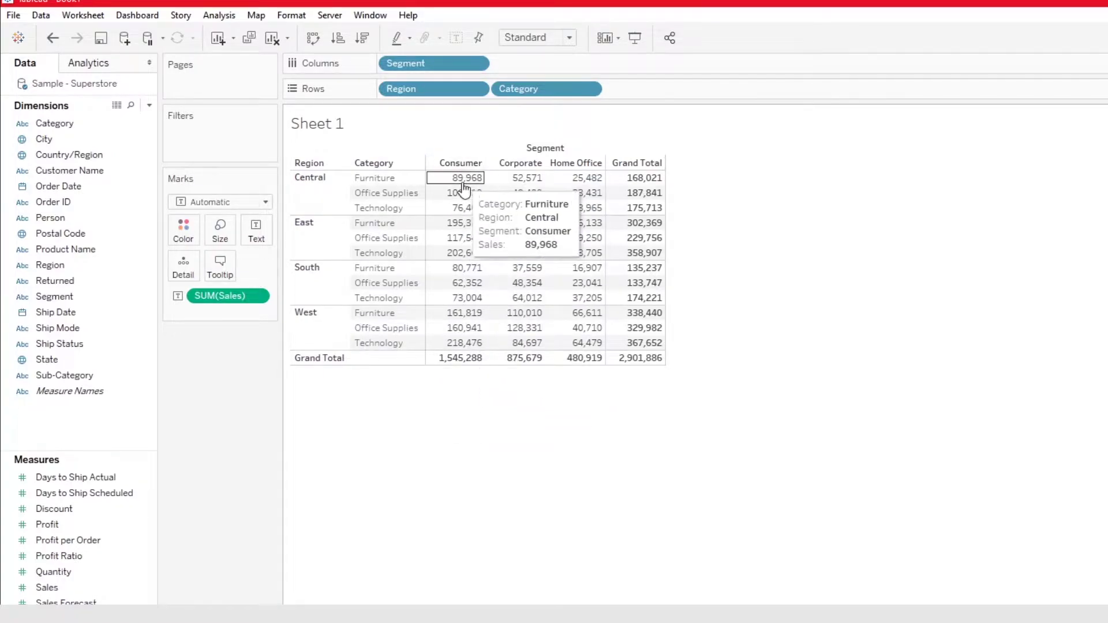
mouse_move(475, 273)
mouse_move(482, 346)
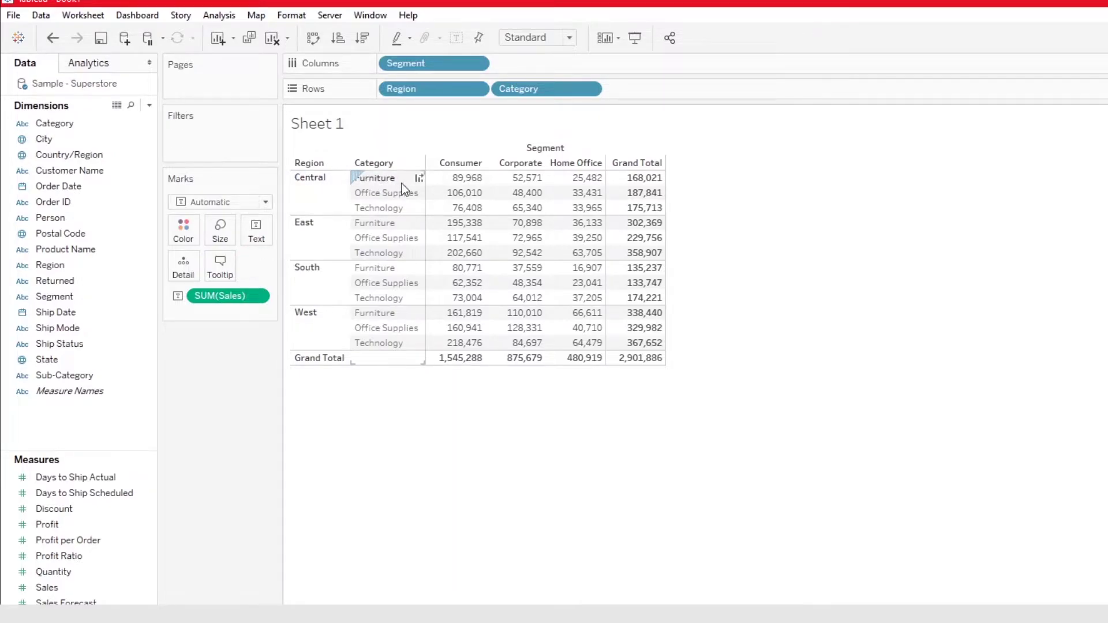
mouse_move(558, 184)
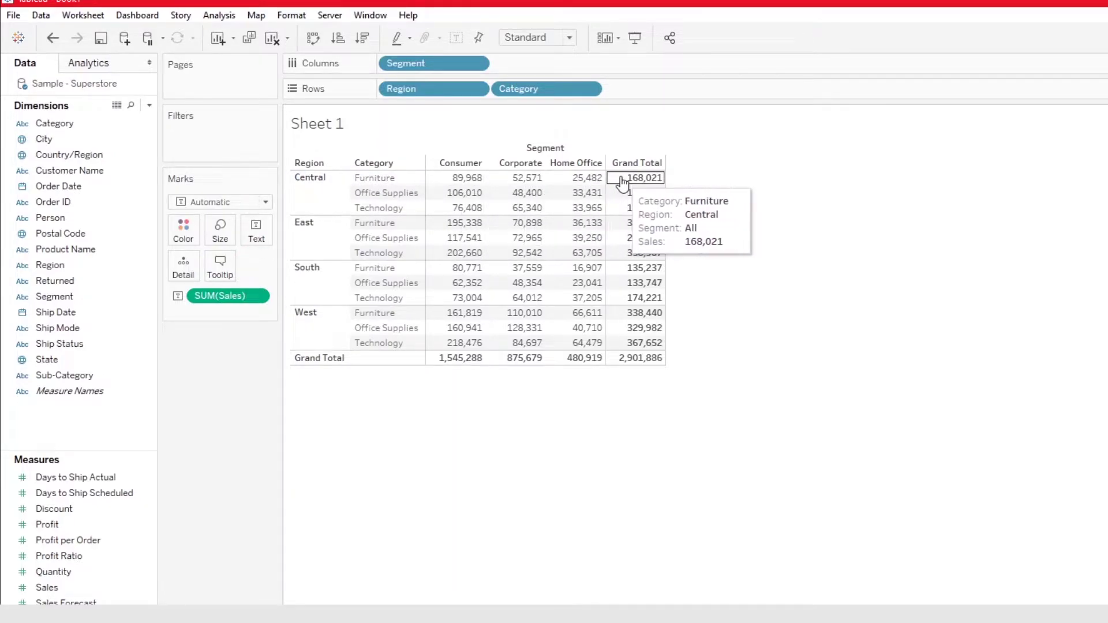
mouse_move(646, 364)
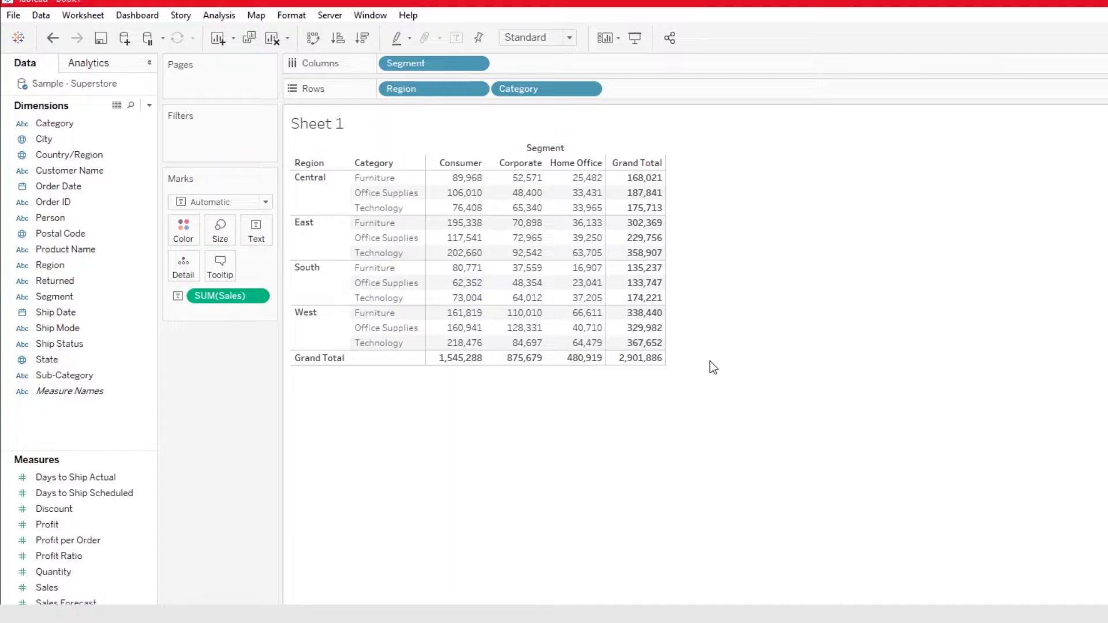
mouse_move(471, 168)
Add All Subtotals so each region gets a Total row, e.g. Central 531,575.
click(220, 15)
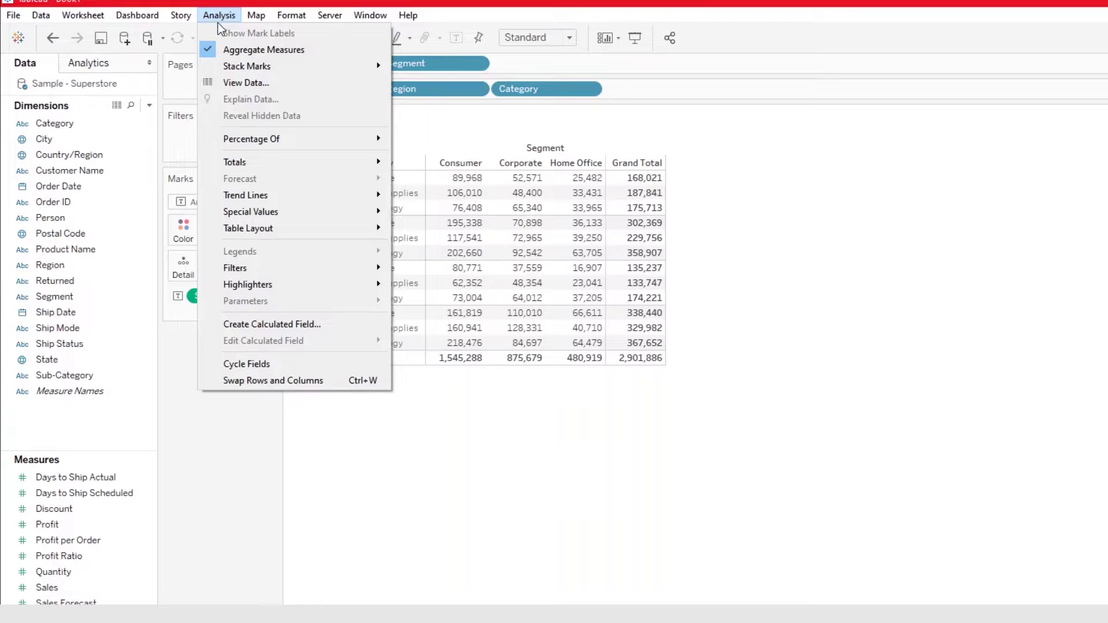
mouse_move(241, 162)
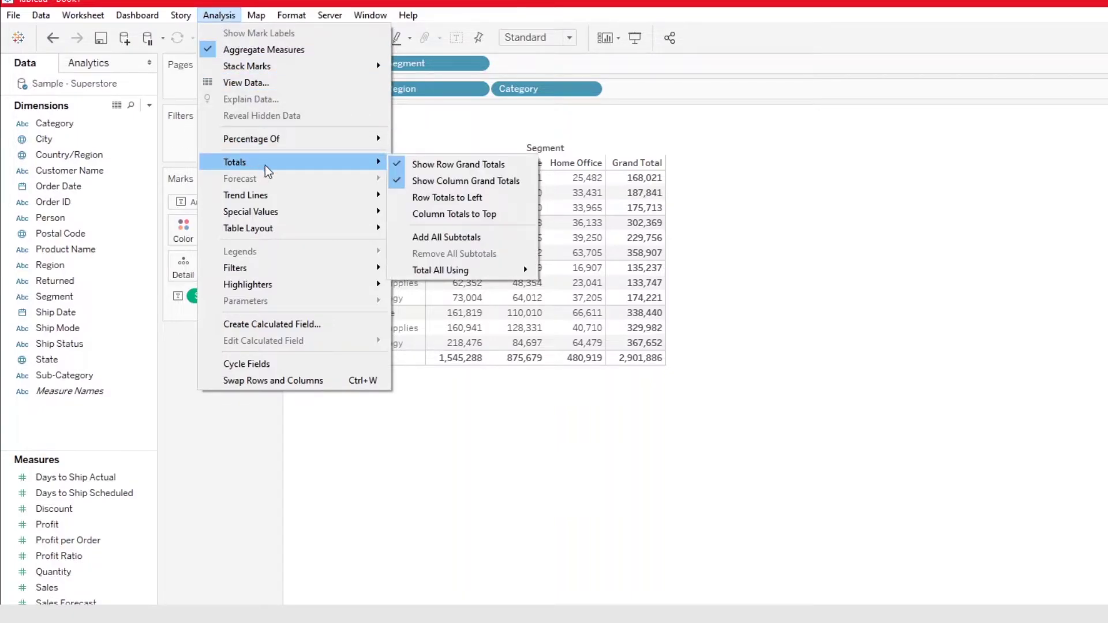
click(430, 237)
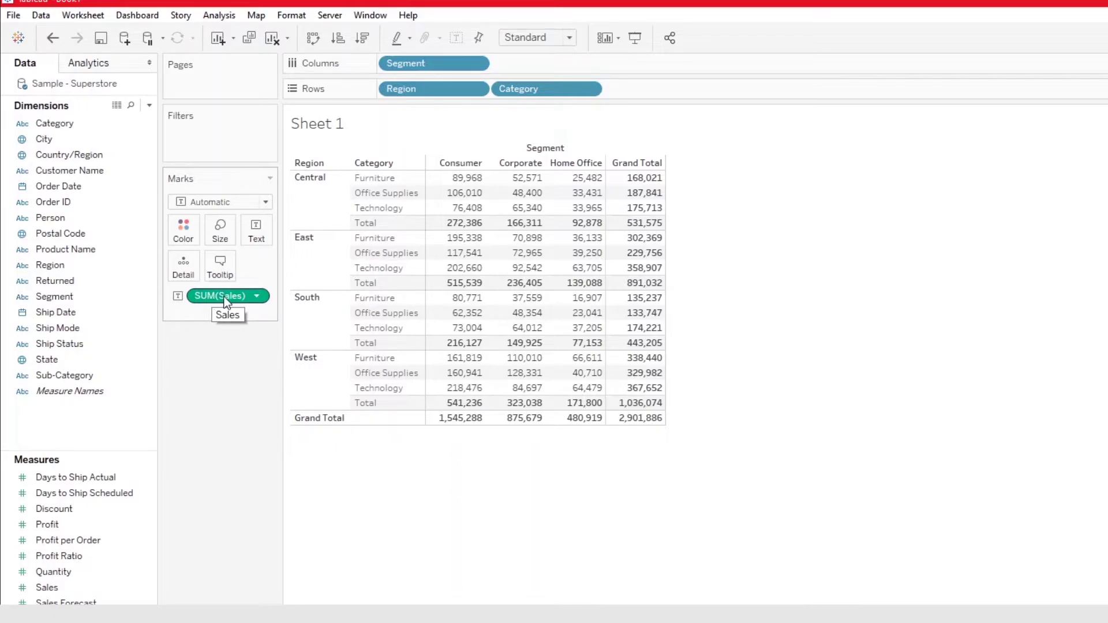
click(258, 295)
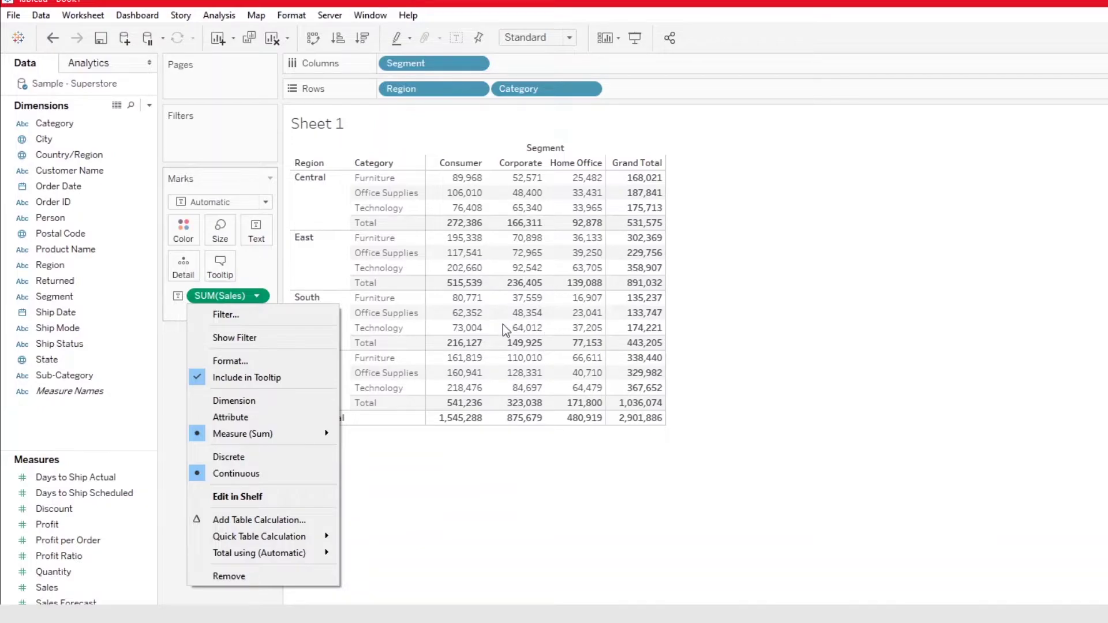
click(254, 295)
double_click(255, 296)
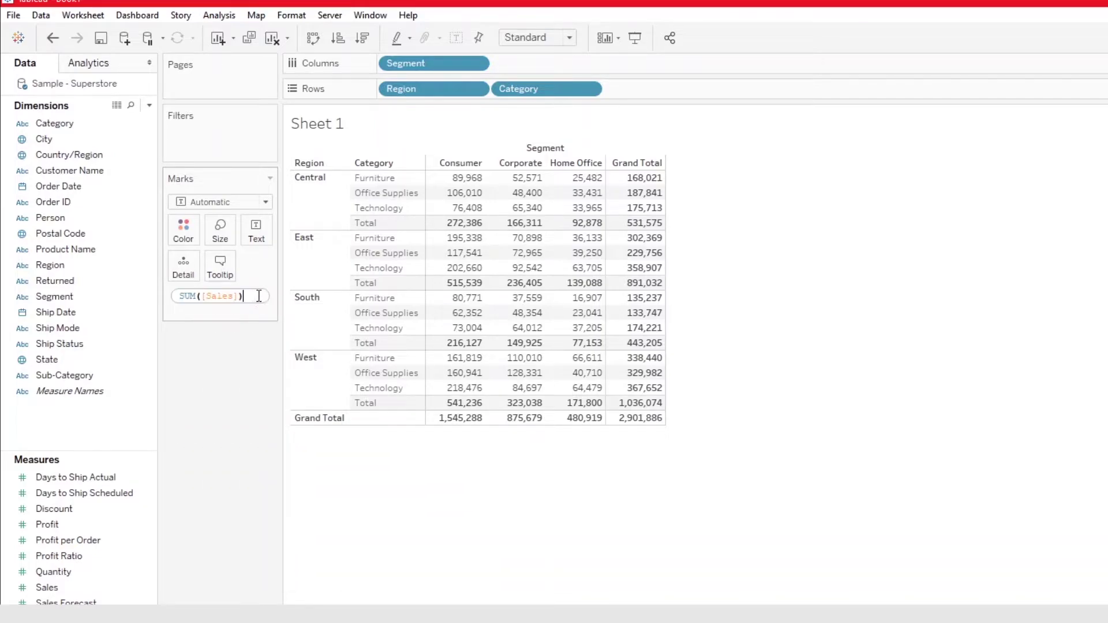
key(Return)
click(258, 295)
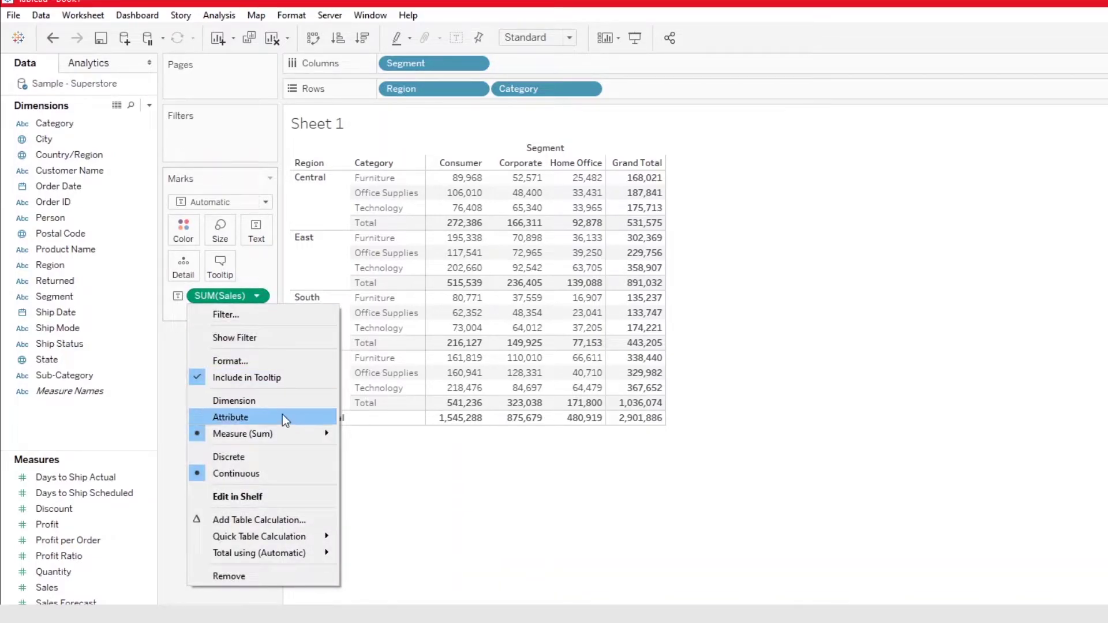
mouse_move(284, 433)
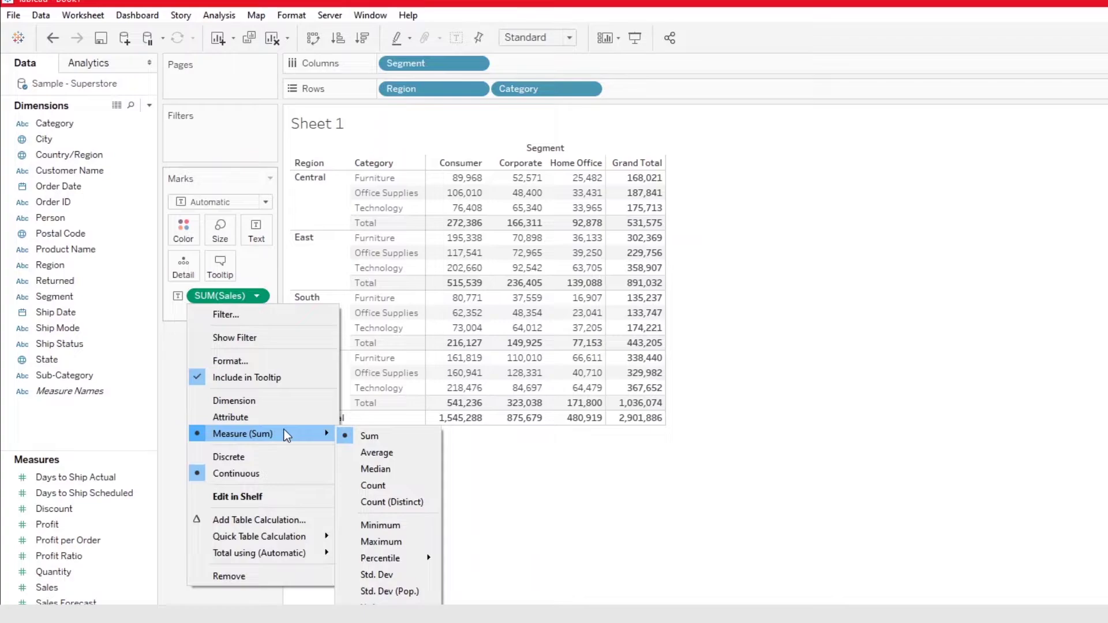
click(355, 455)
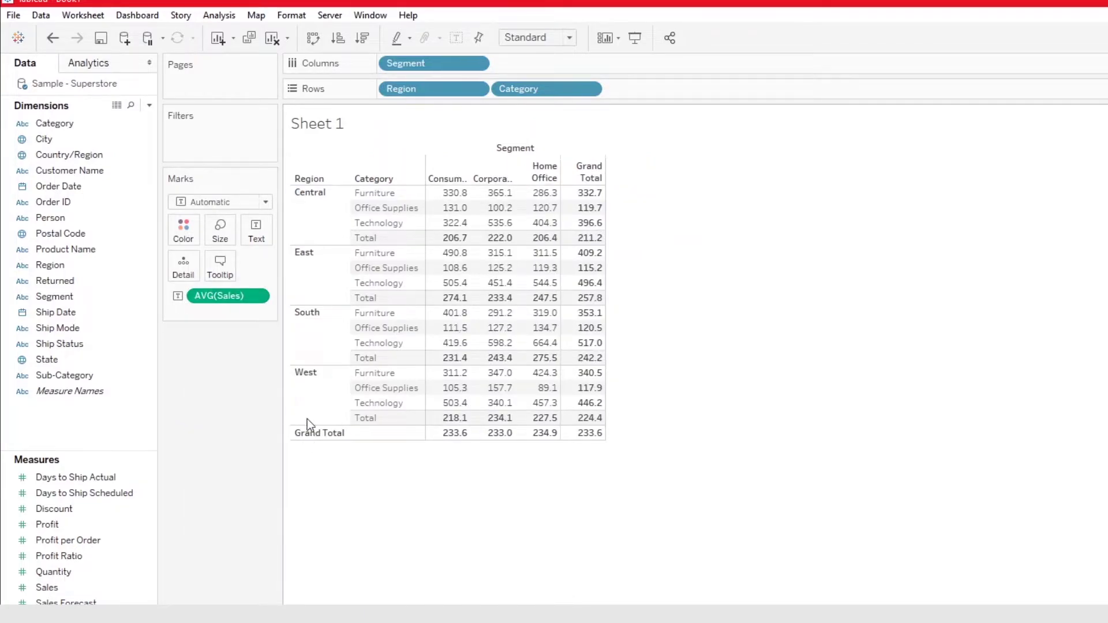
mouse_move(581, 245)
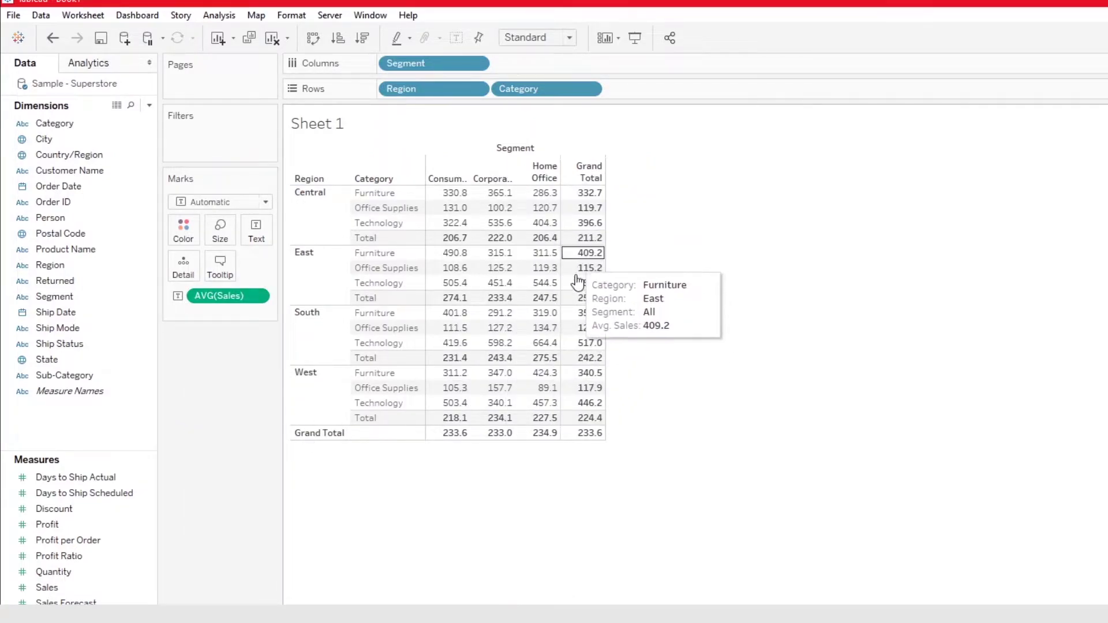
mouse_move(585, 194)
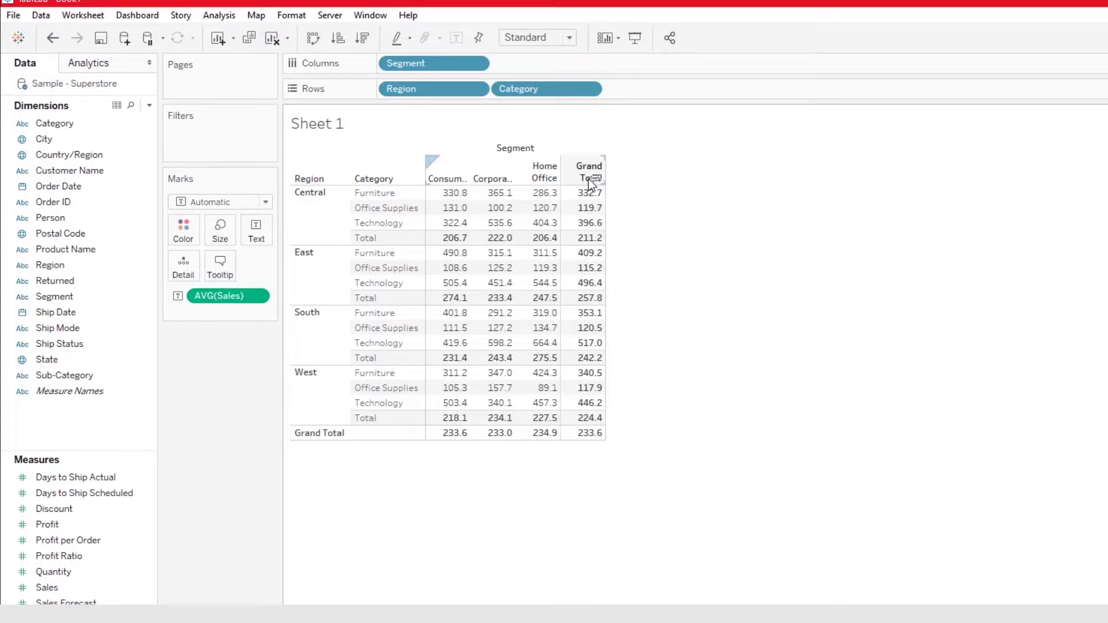
mouse_move(593, 215)
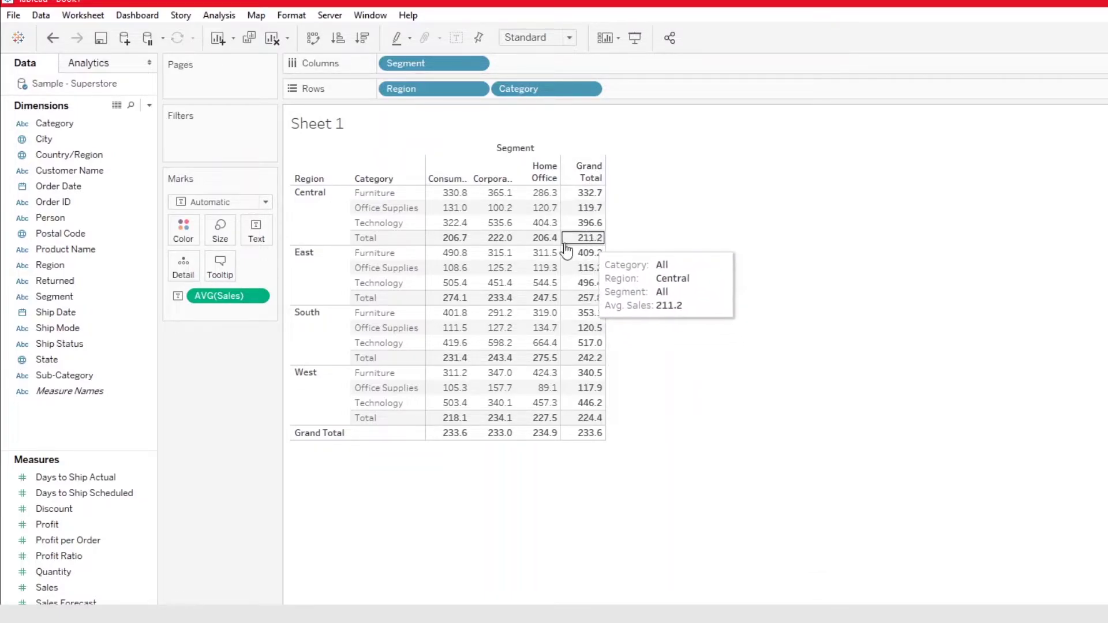
mouse_move(464, 247)
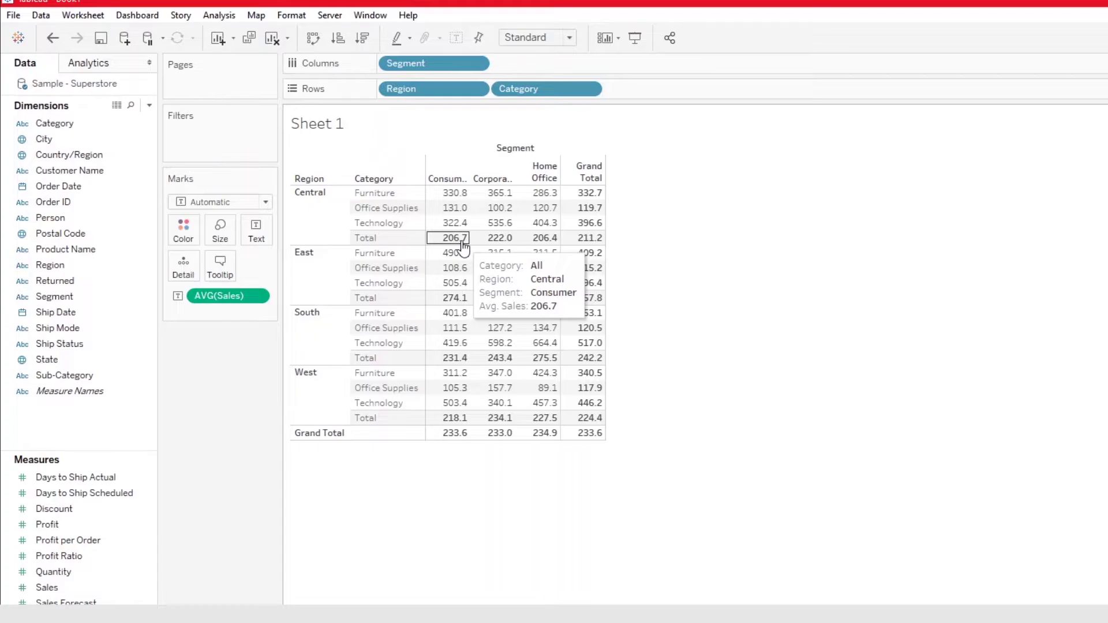
mouse_move(508, 243)
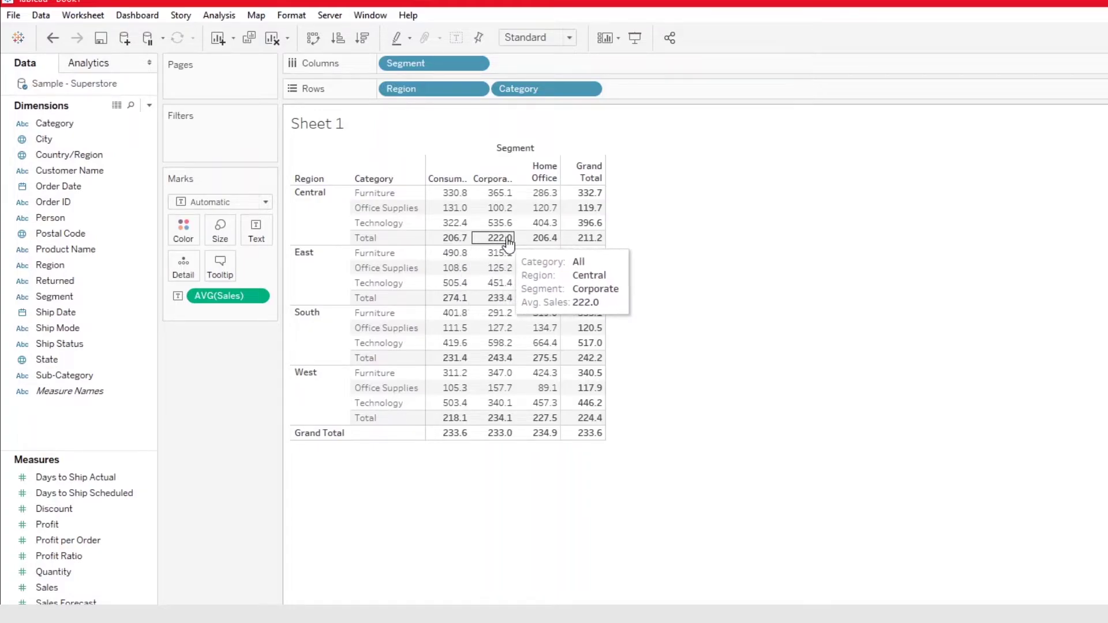
mouse_move(446, 204)
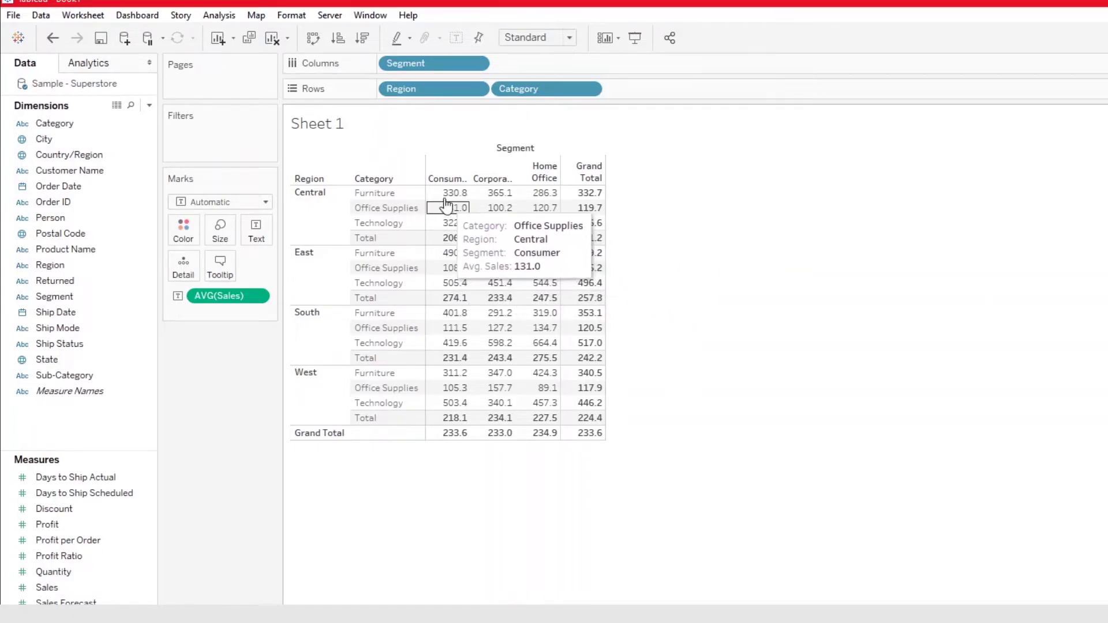
mouse_move(539, 214)
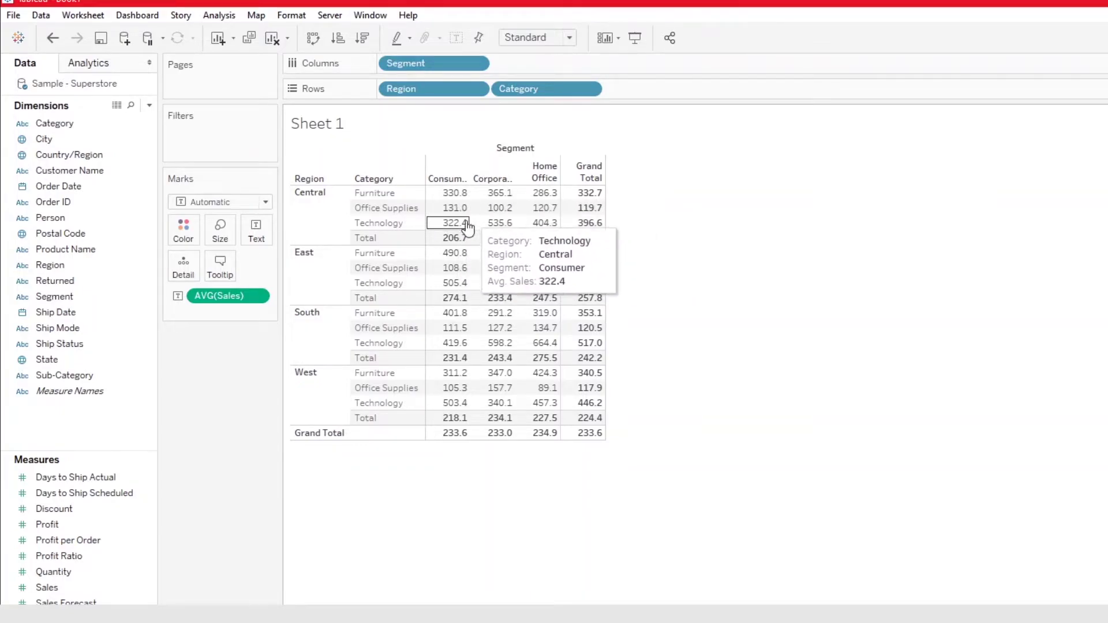
mouse_move(587, 277)
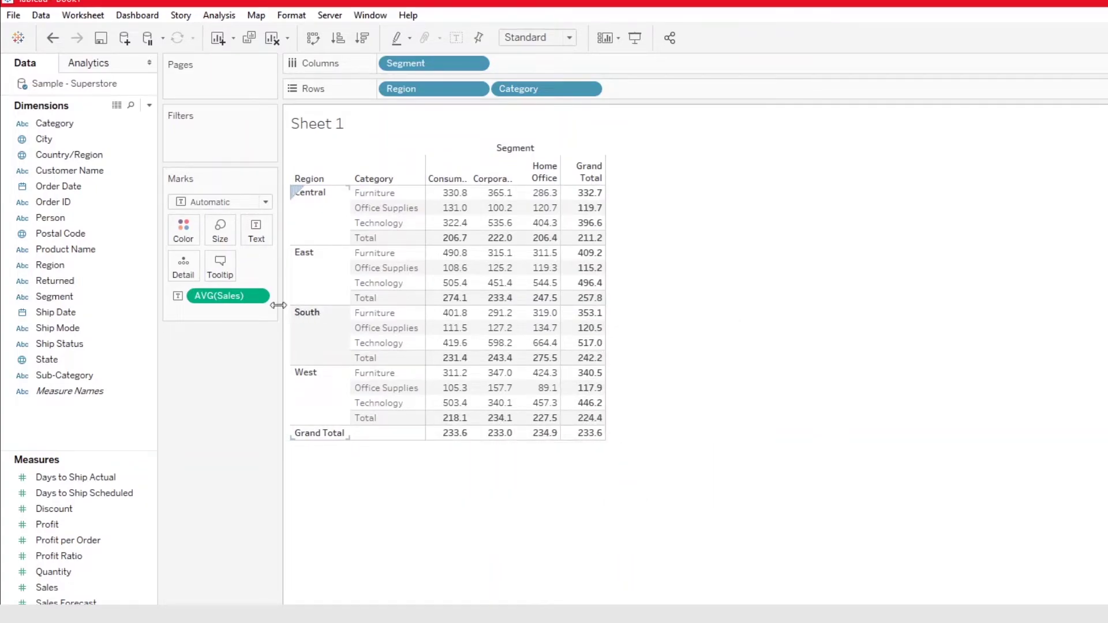
Format AVG(Sales) default numbers as Currency (Custom) with 0 decimal places.
click(260, 295)
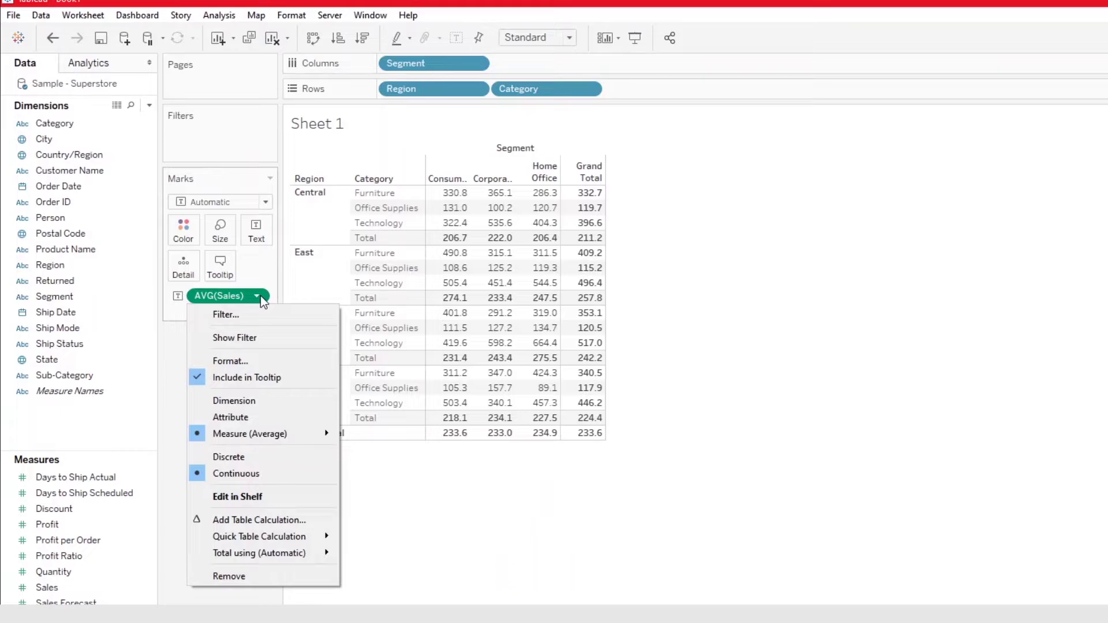
click(257, 360)
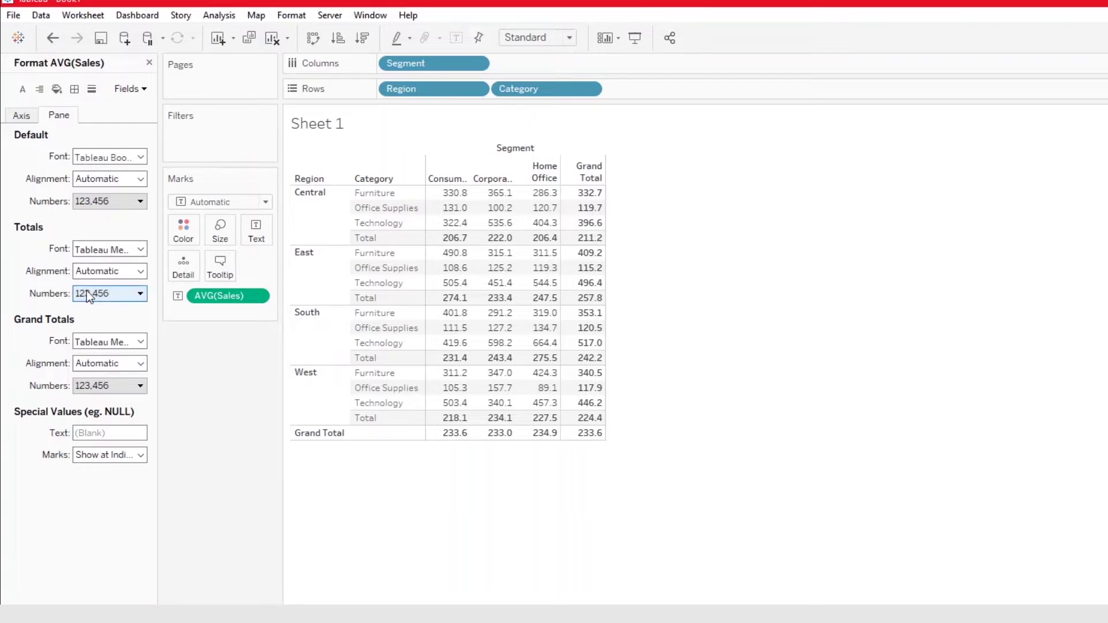
click(115, 199)
click(135, 270)
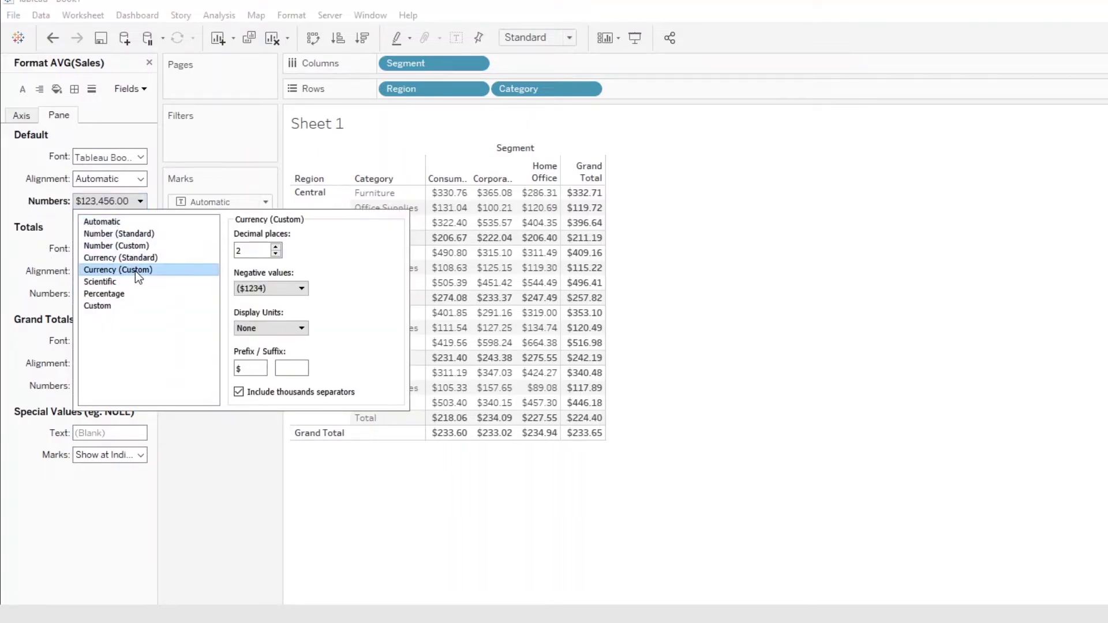
click(276, 254)
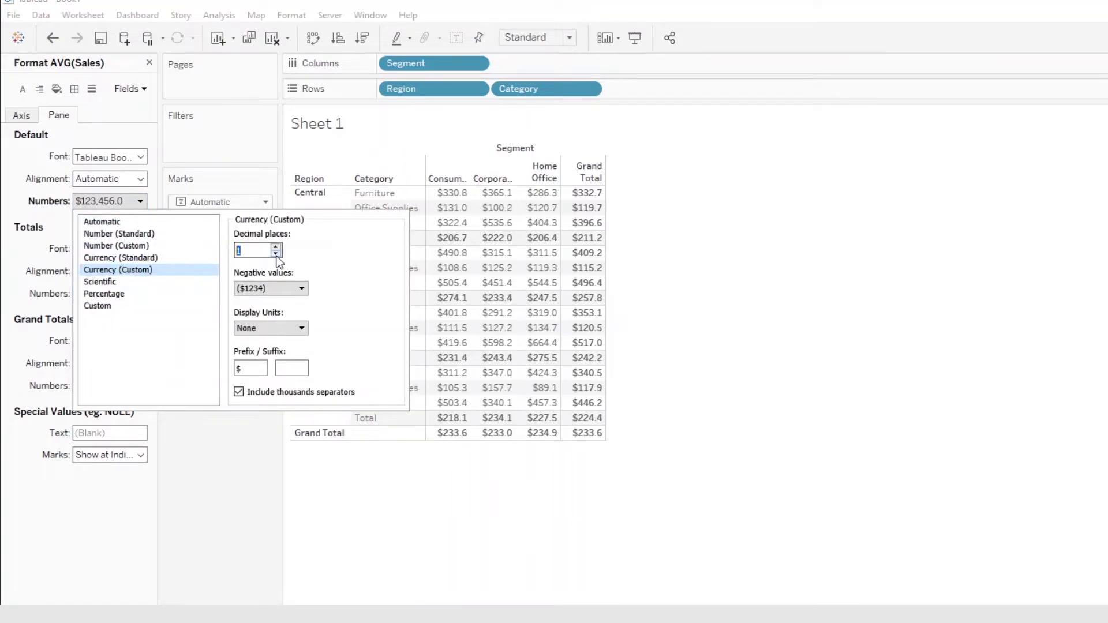
click(276, 254)
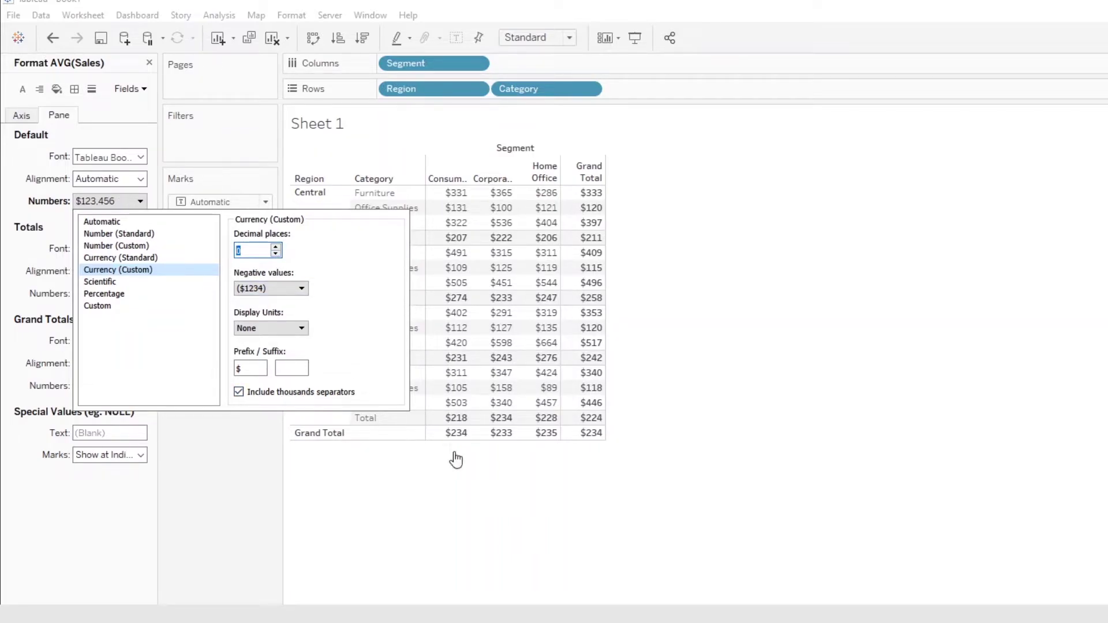
click(485, 505)
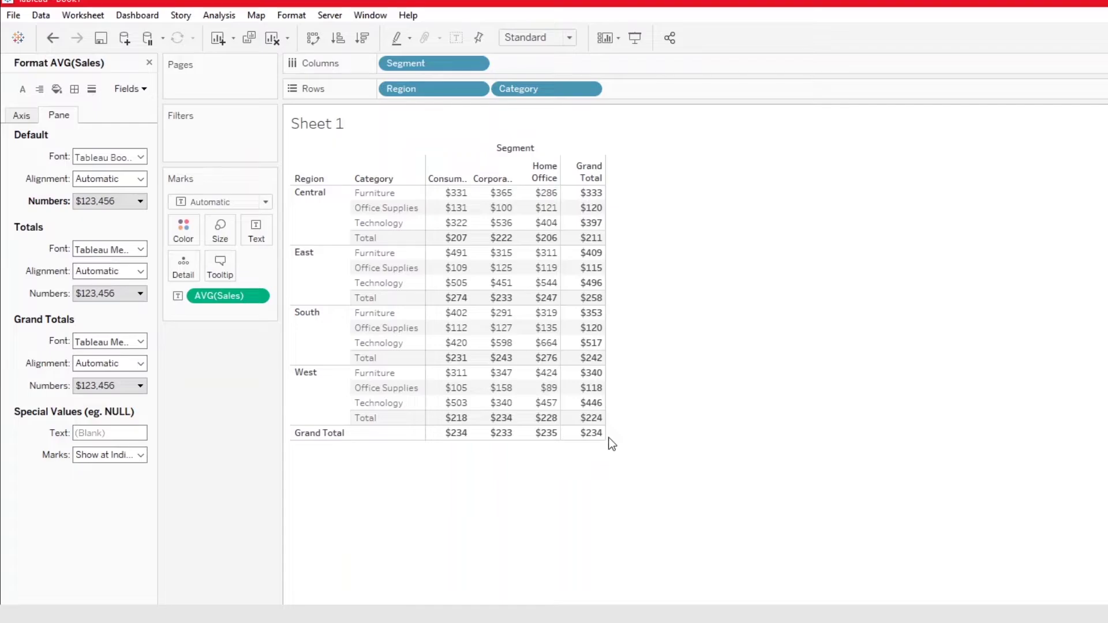
Close the Format AVG(Sales) pane to return to the Data pane.
mouse_move(604, 442)
mouse_move(445, 437)
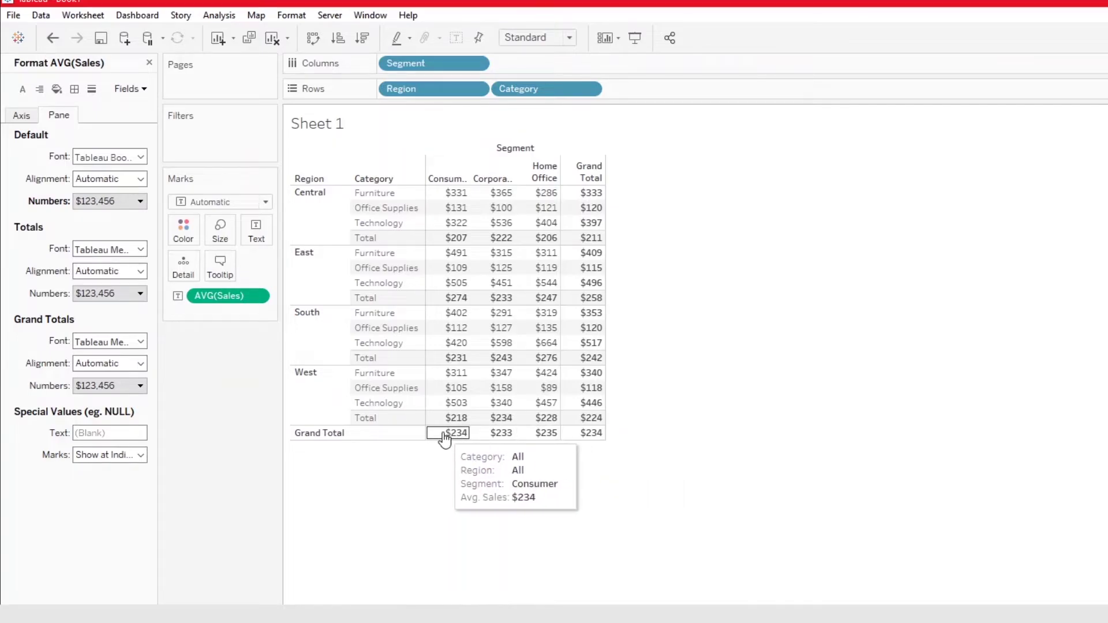
click(398, 472)
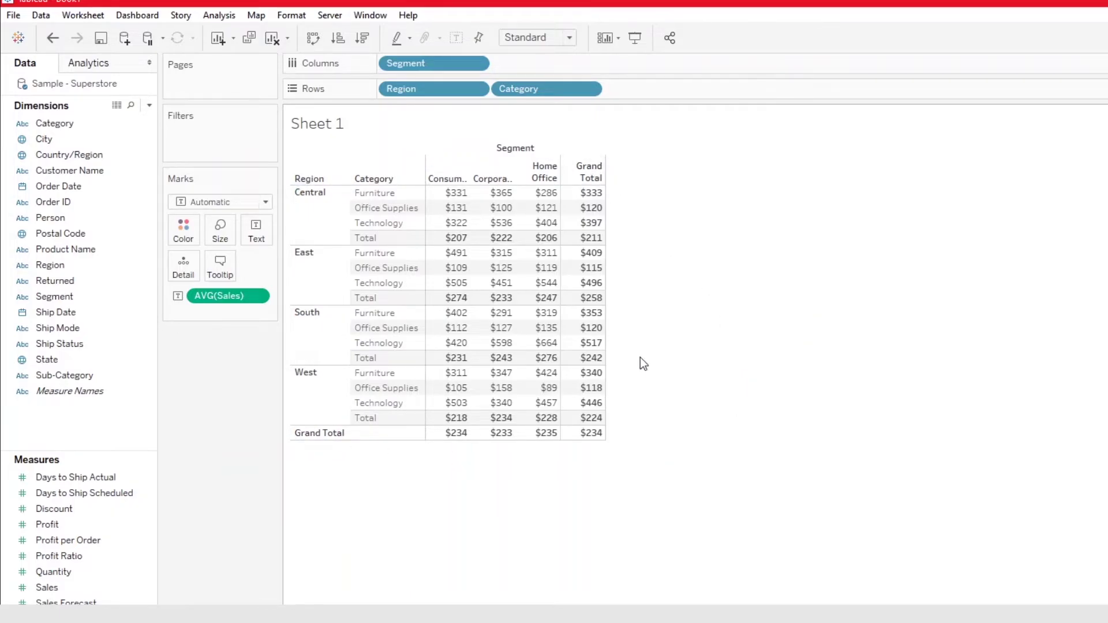
Set the Region header Grand Totals Label to 'Total Average'.
right_click(321, 435)
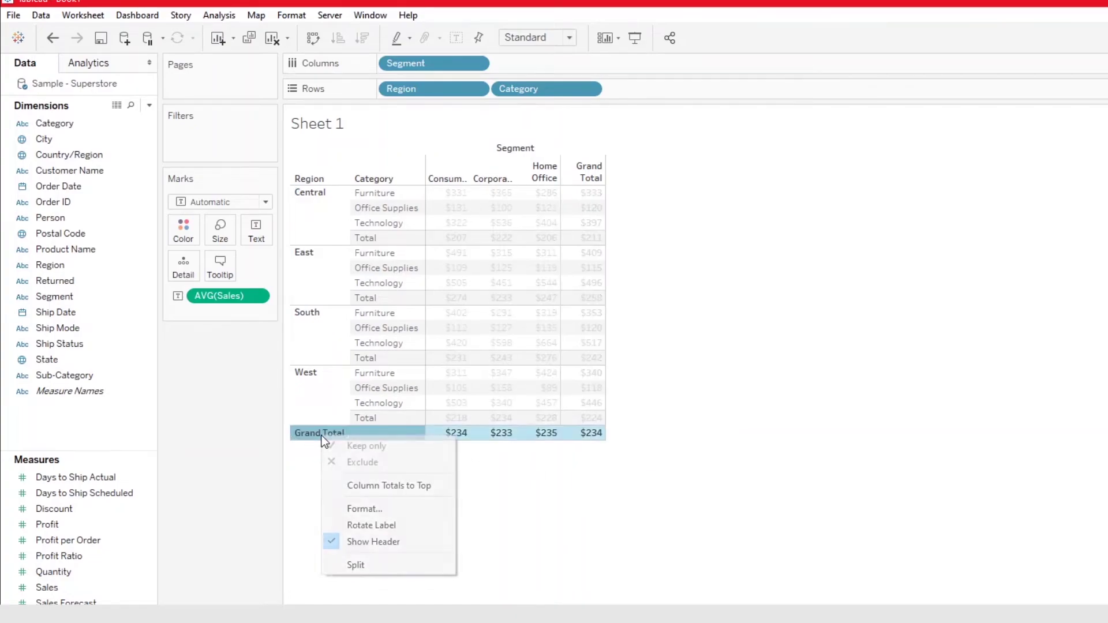
click(349, 505)
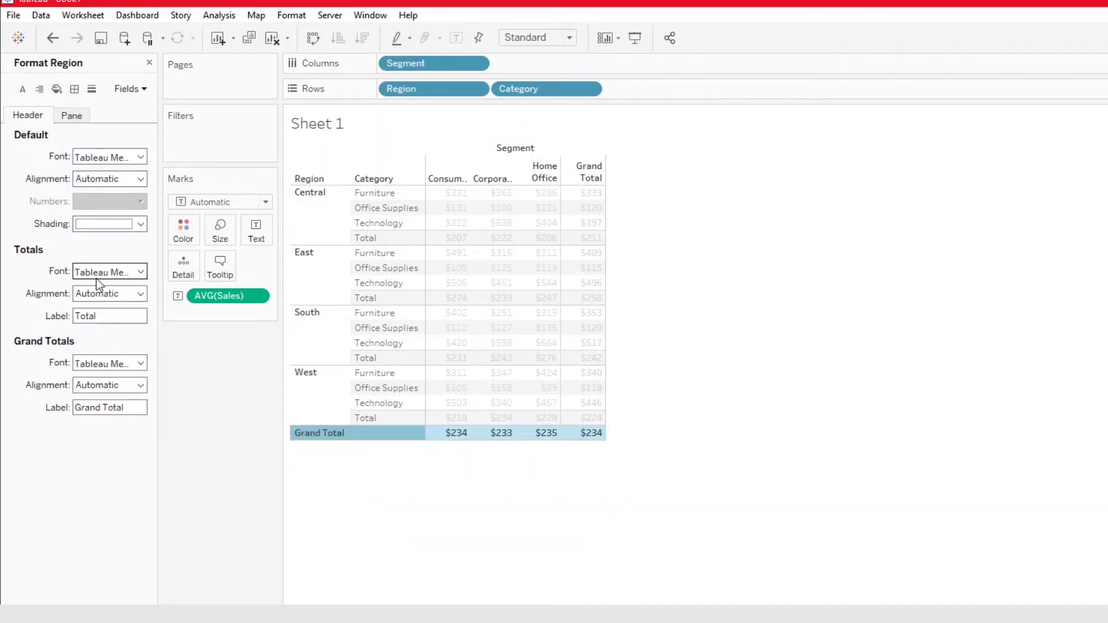
click(133, 411)
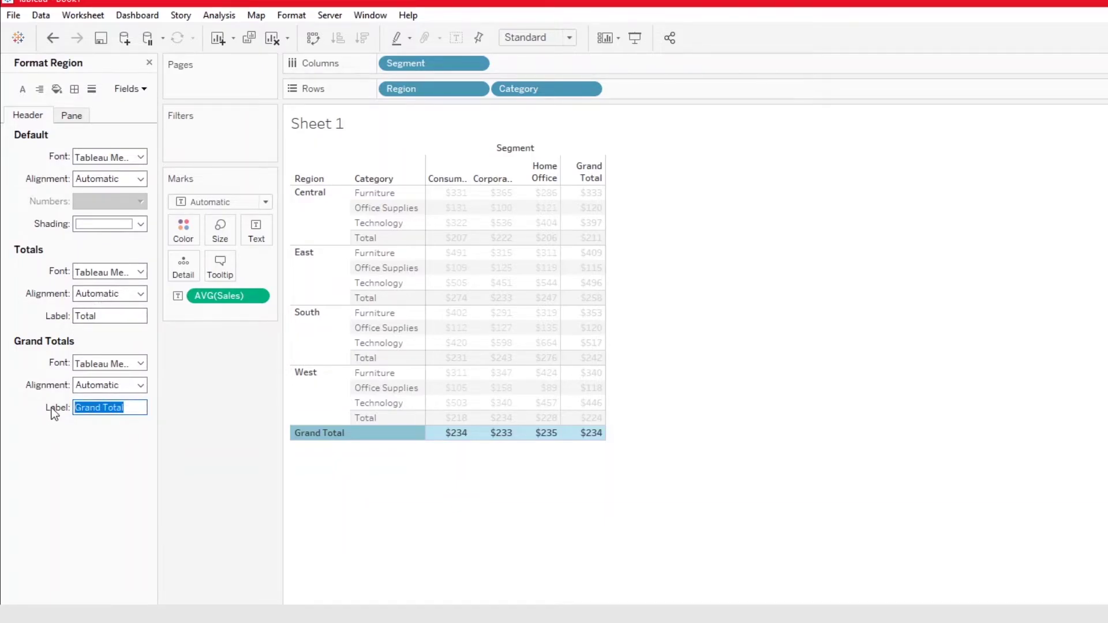
text(Total Average)
key(Return)
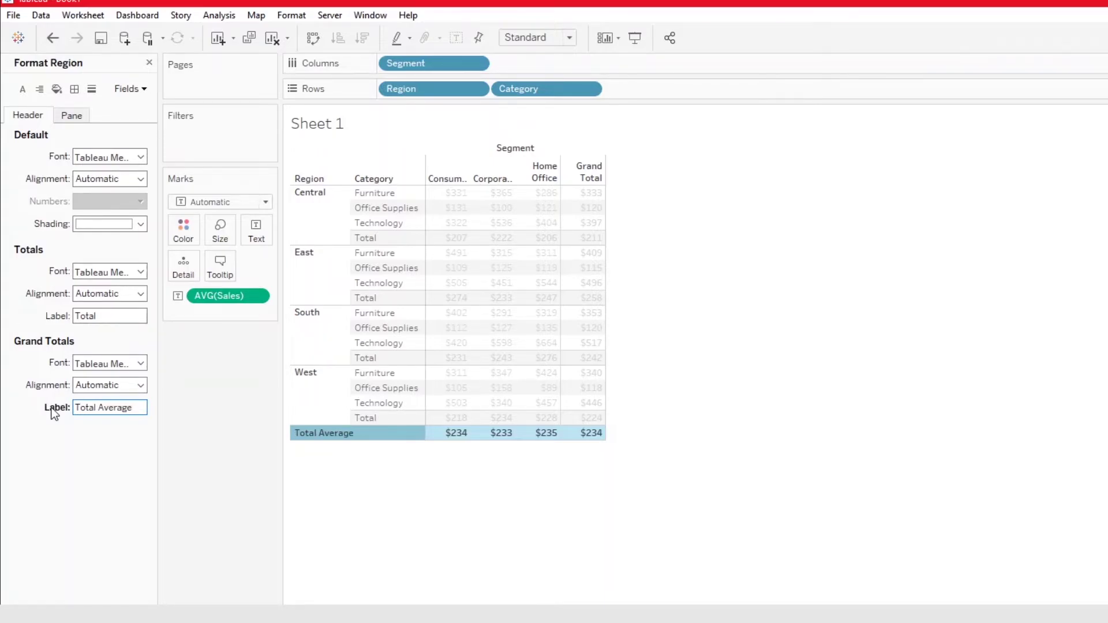
Replace the Region Totals Label with 'Total Average' as well.
triple_click(124, 408)
key(ctrl+c)
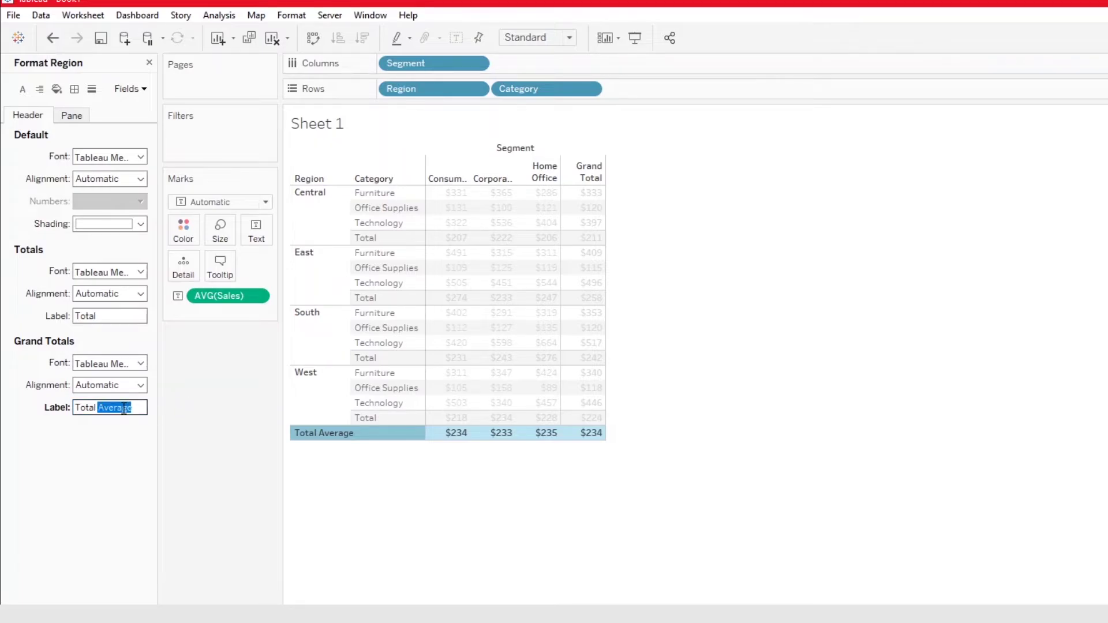
double_click(86, 315)
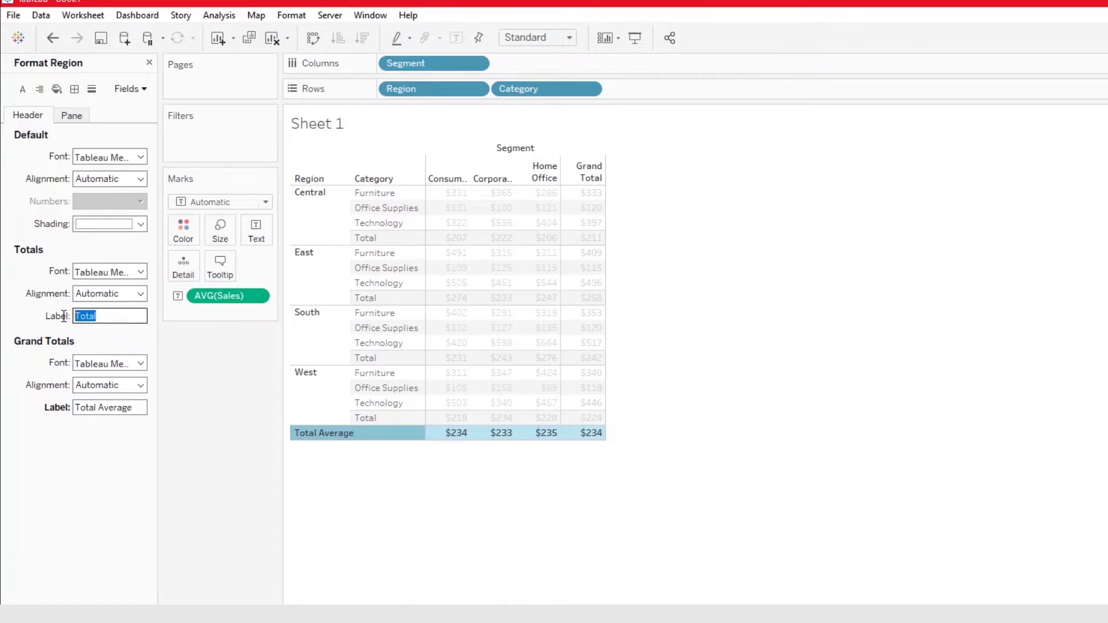
key(BackSpace)
key(ctrl+v)
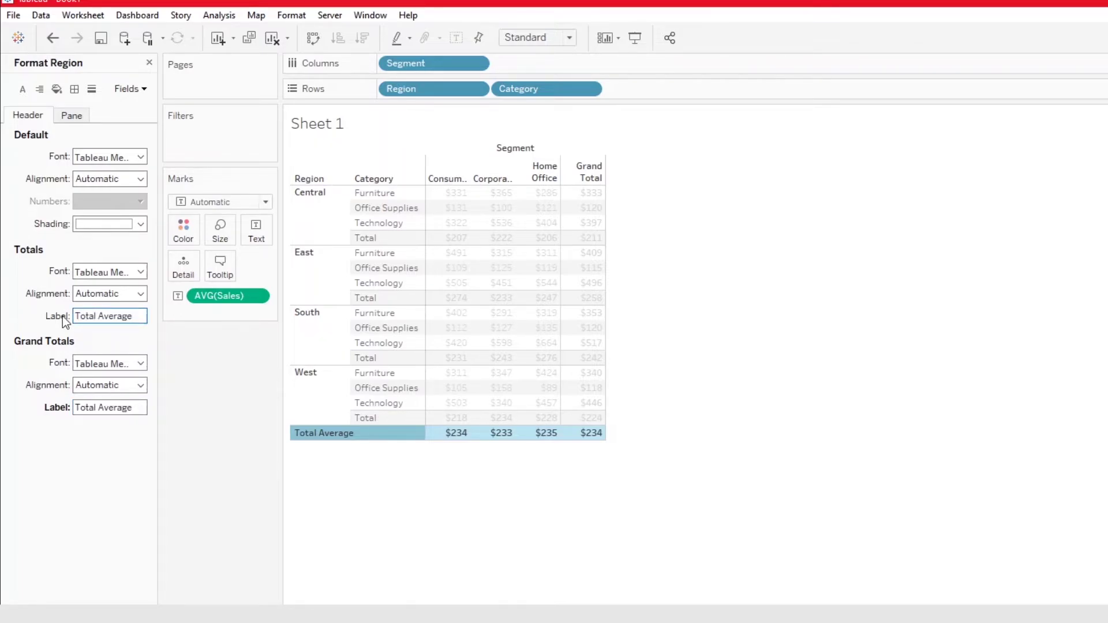
click(277, 470)
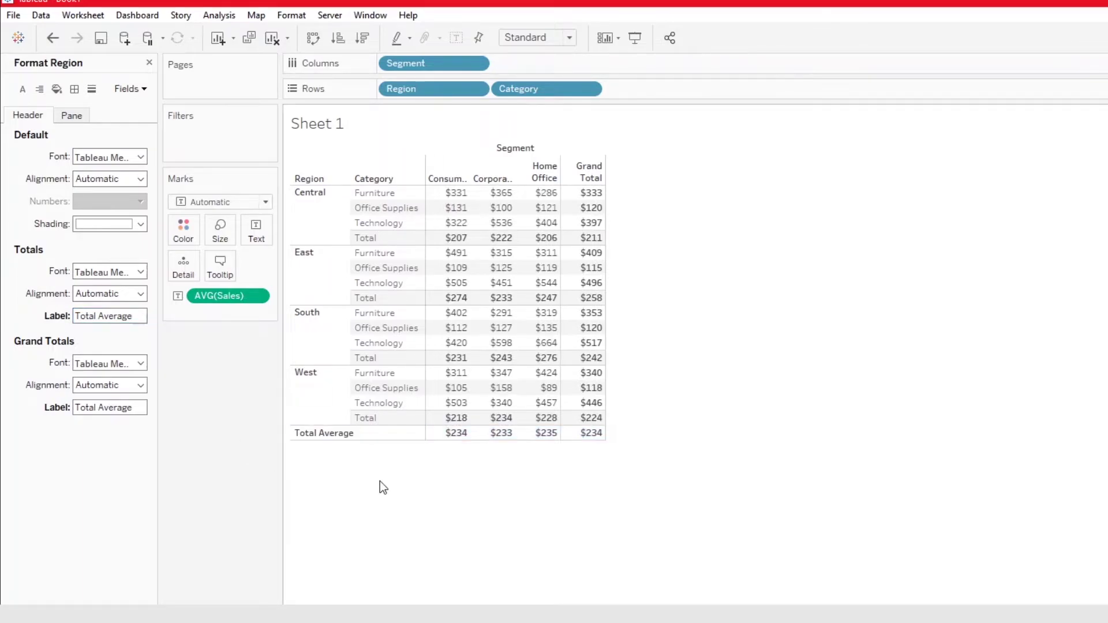
Change the Category Totals Label from 'Total' to 'Average' for each region's subtotal row.
click(367, 418)
right_click(367, 417)
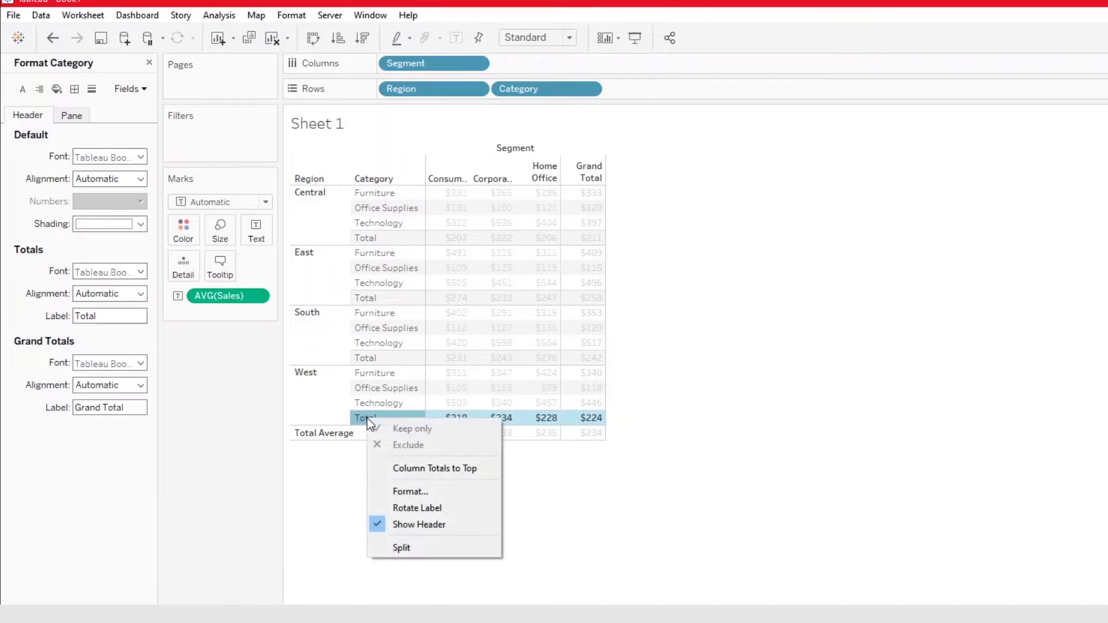
click(400, 495)
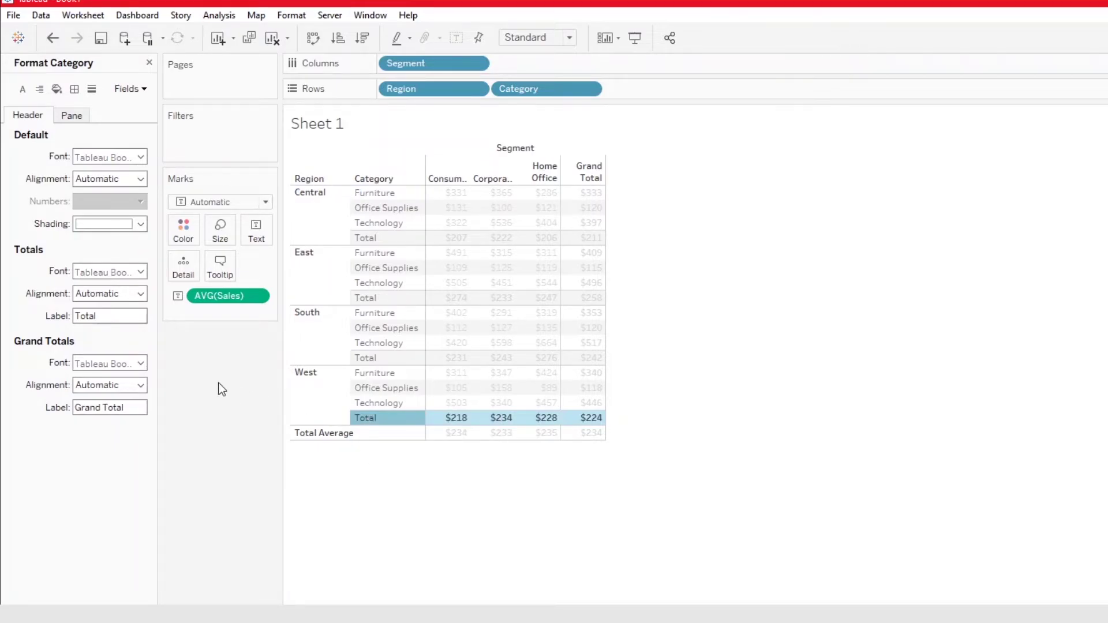
click(124, 316)
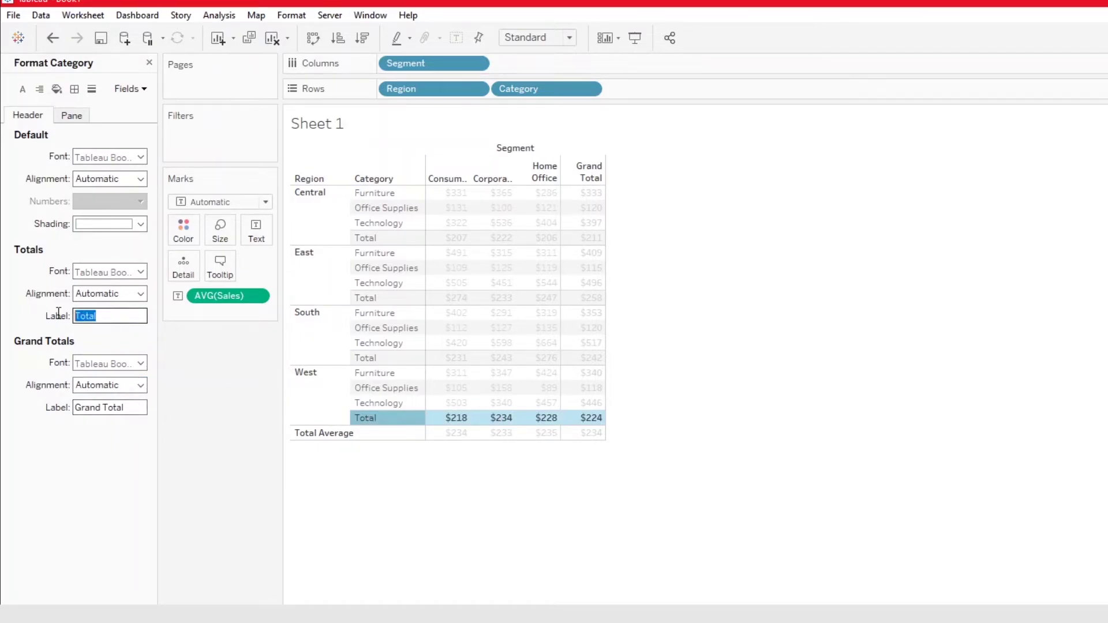
text(Average)
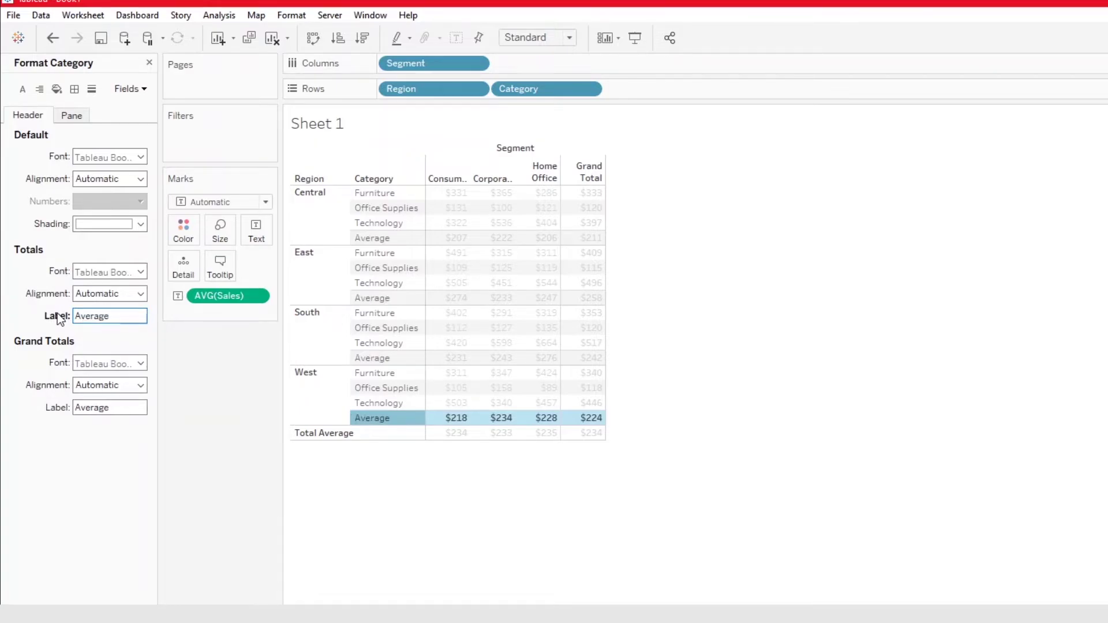
click(690, 285)
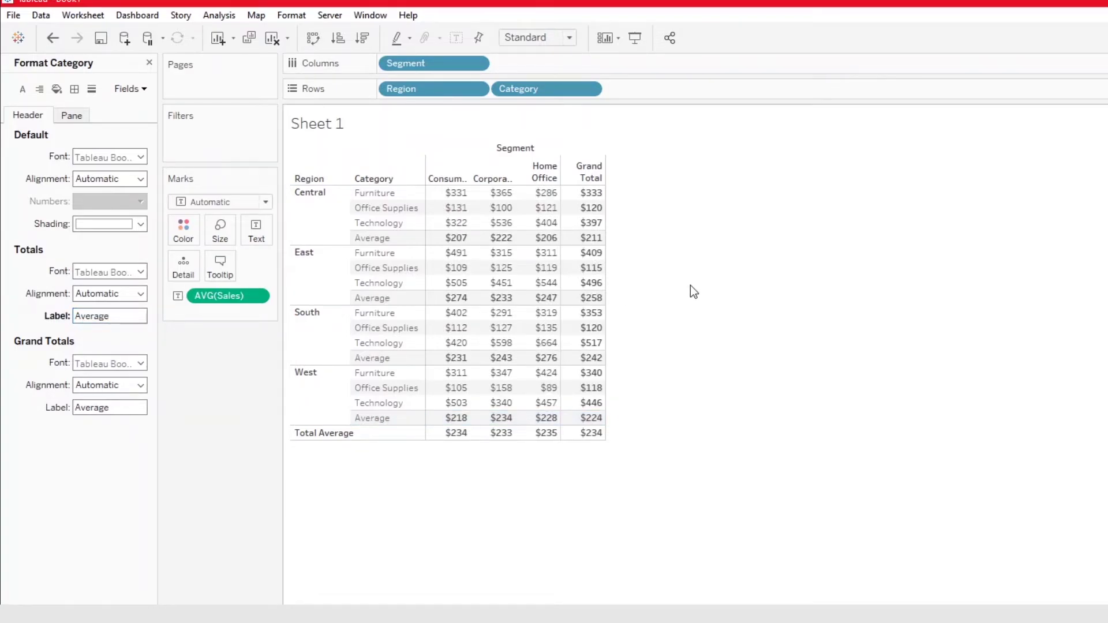
Relabel the Grand Total column header 'Total Average' and close the Format Segment pane.
right_click(595, 180)
click(582, 162)
right_click(583, 160)
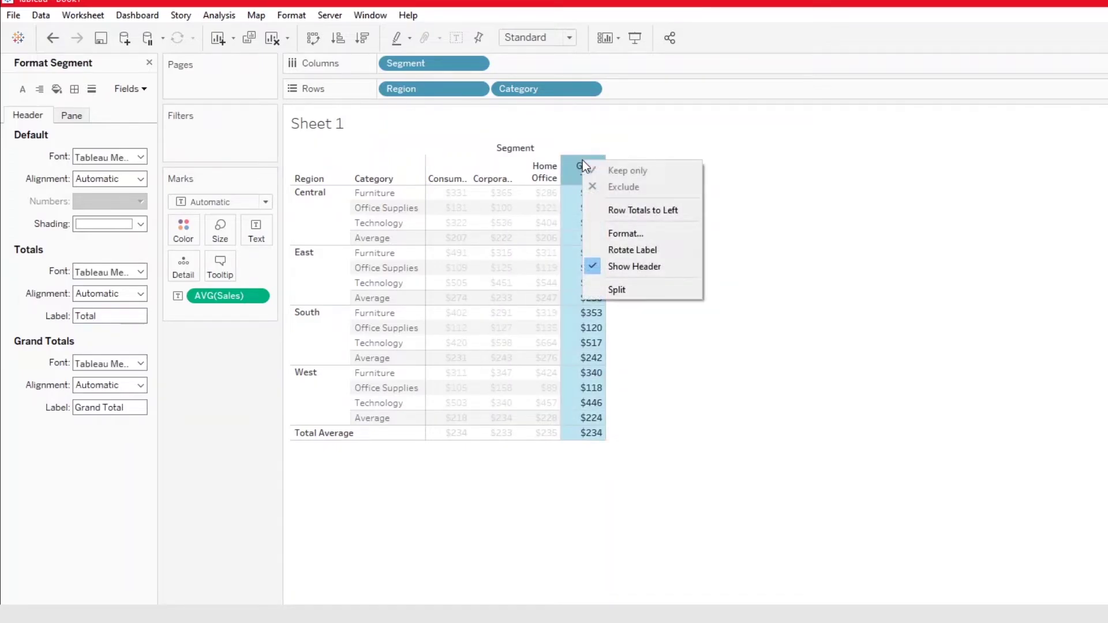
click(621, 233)
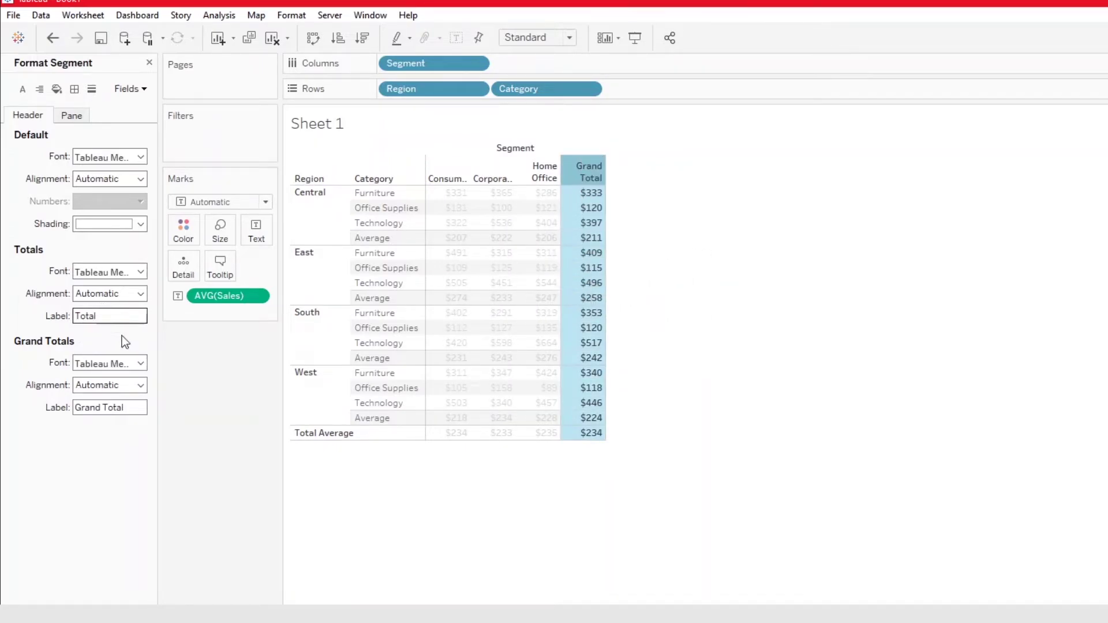
click(103, 407)
text(Total Average)
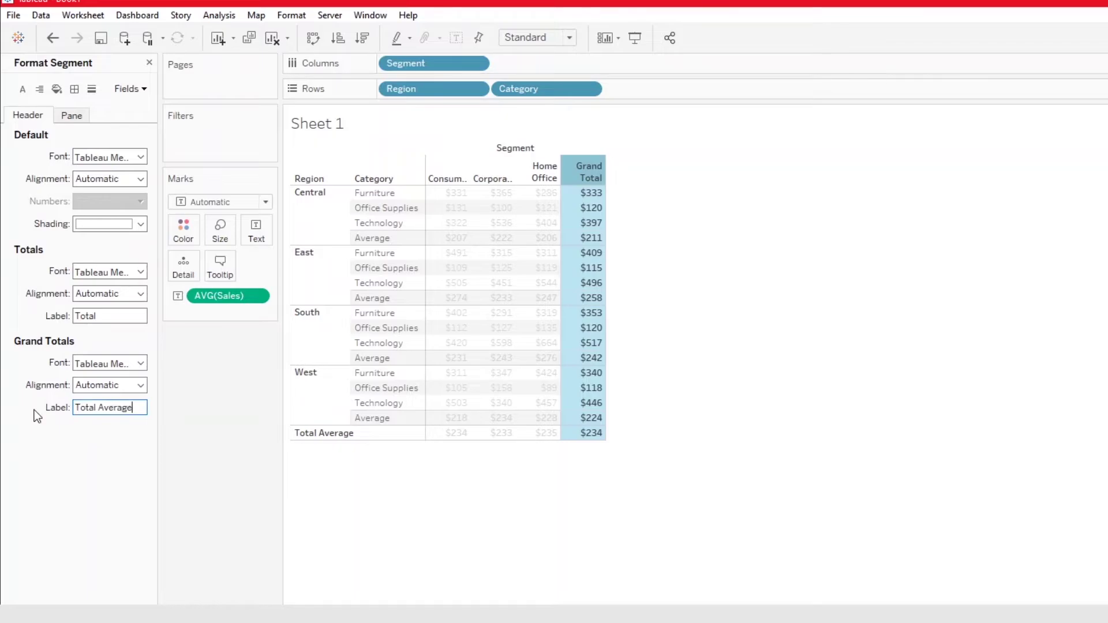
key(Return)
click(647, 413)
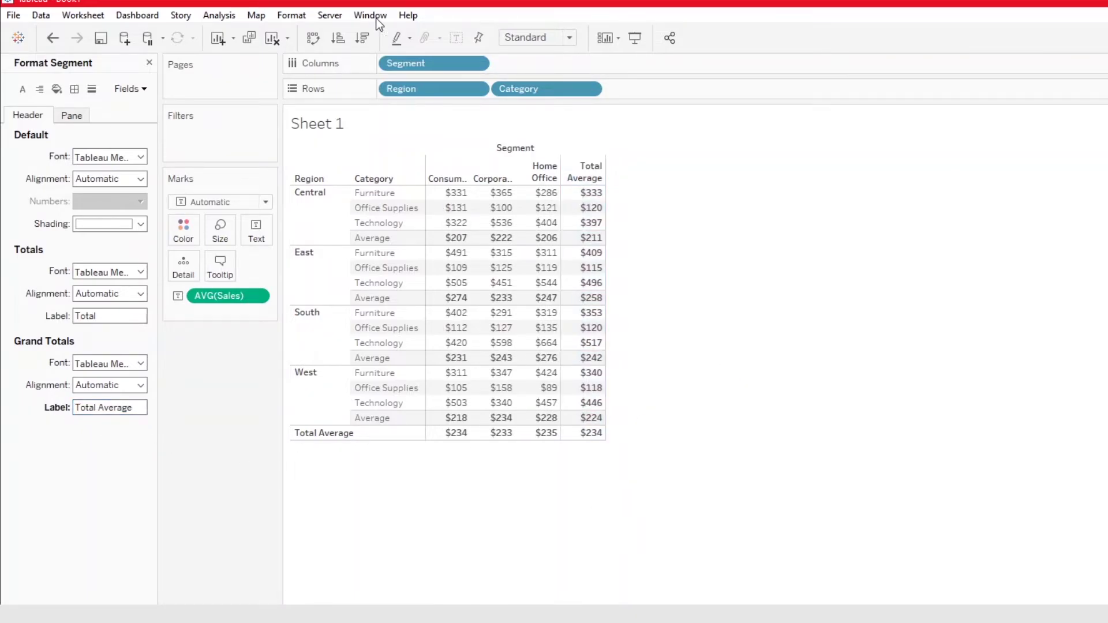
click(149, 63)
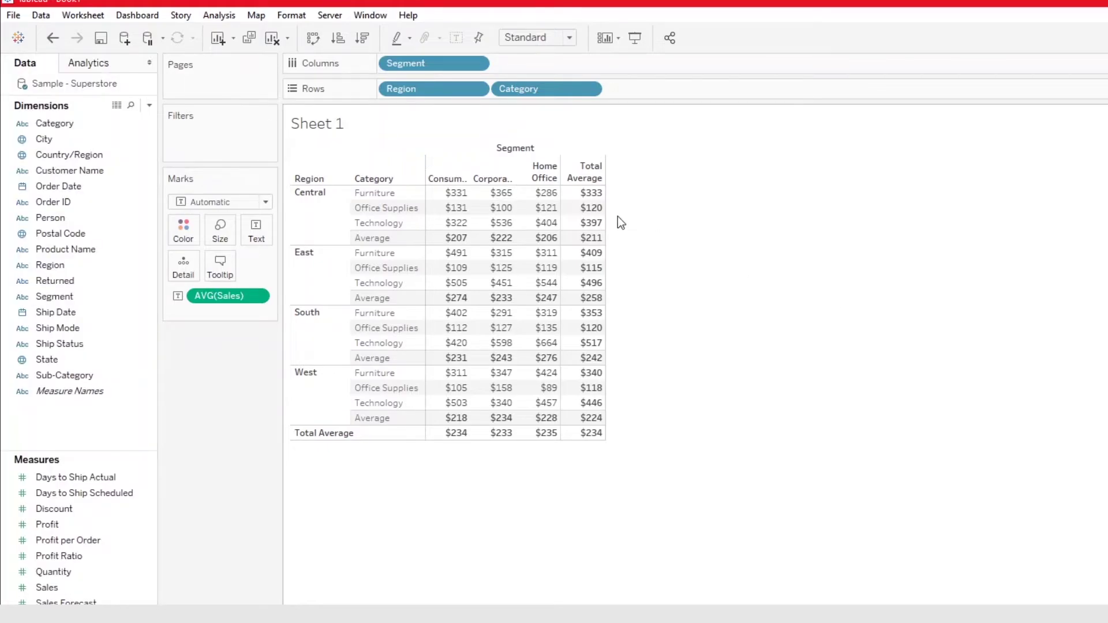
Undo back to the plain SUM(Sales) table, set Row Totals to Left, and toggle Show Row Grand Totals.
key(ctrl+z)
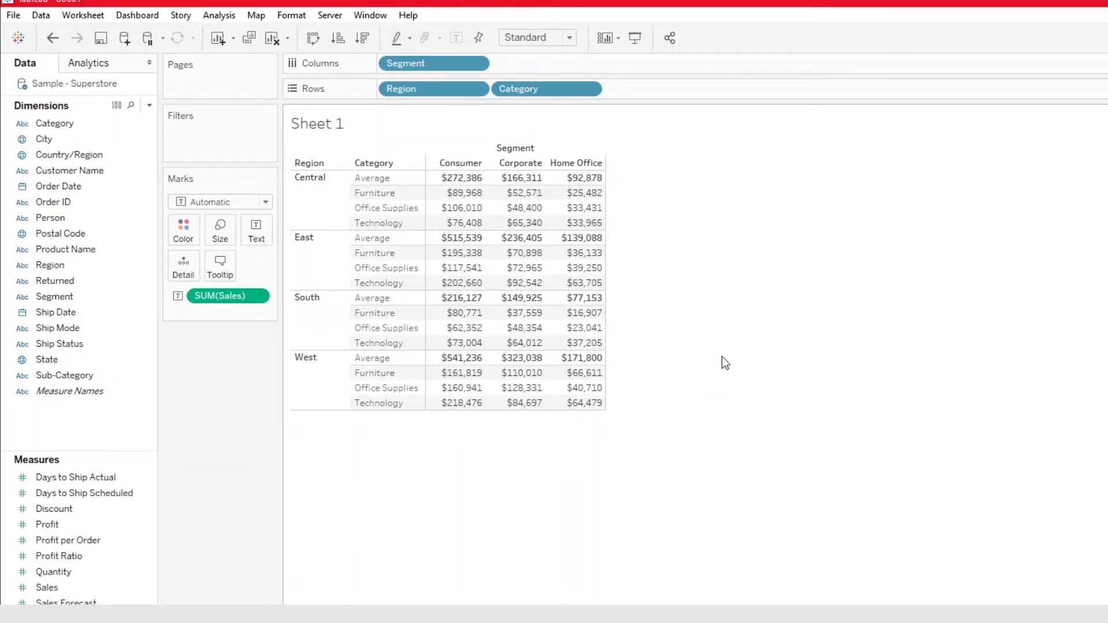
mouse_move(462, 360)
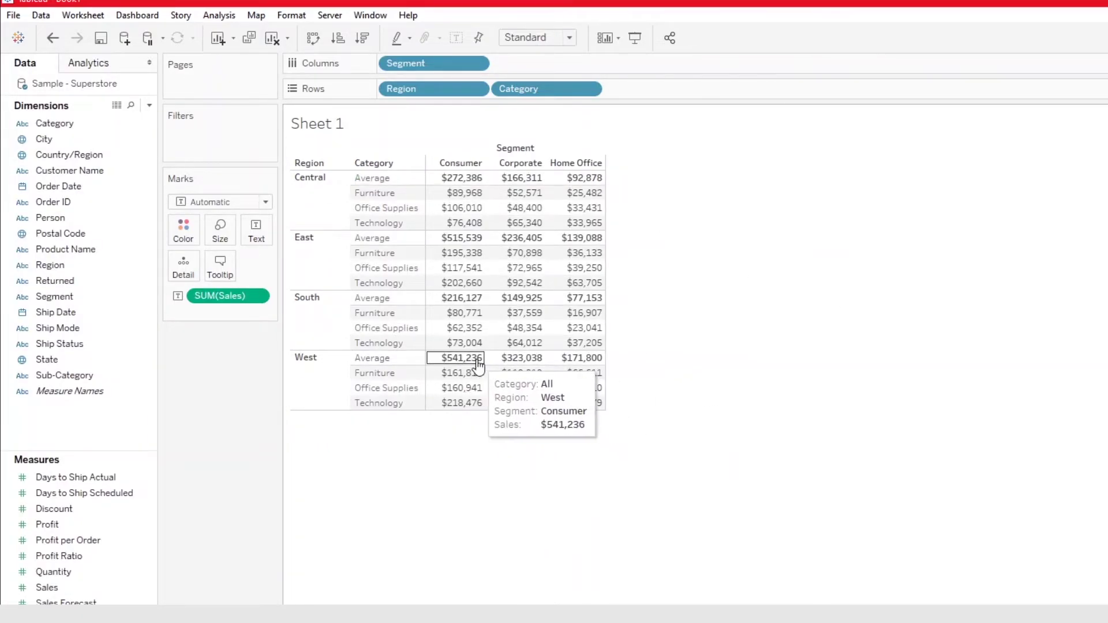
click(217, 15)
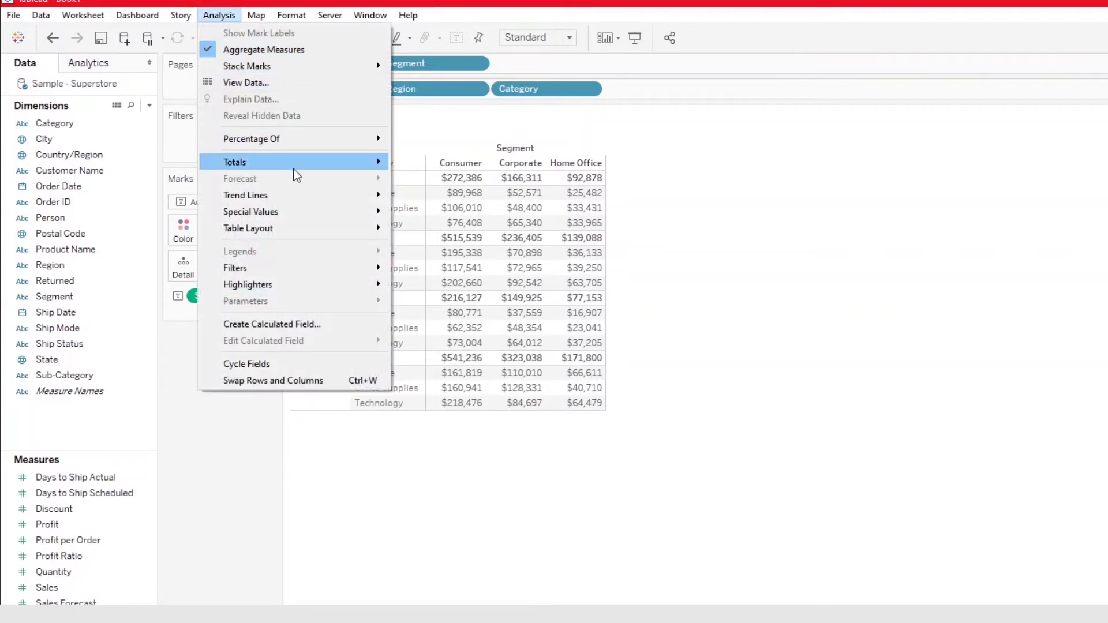
mouse_move(293, 168)
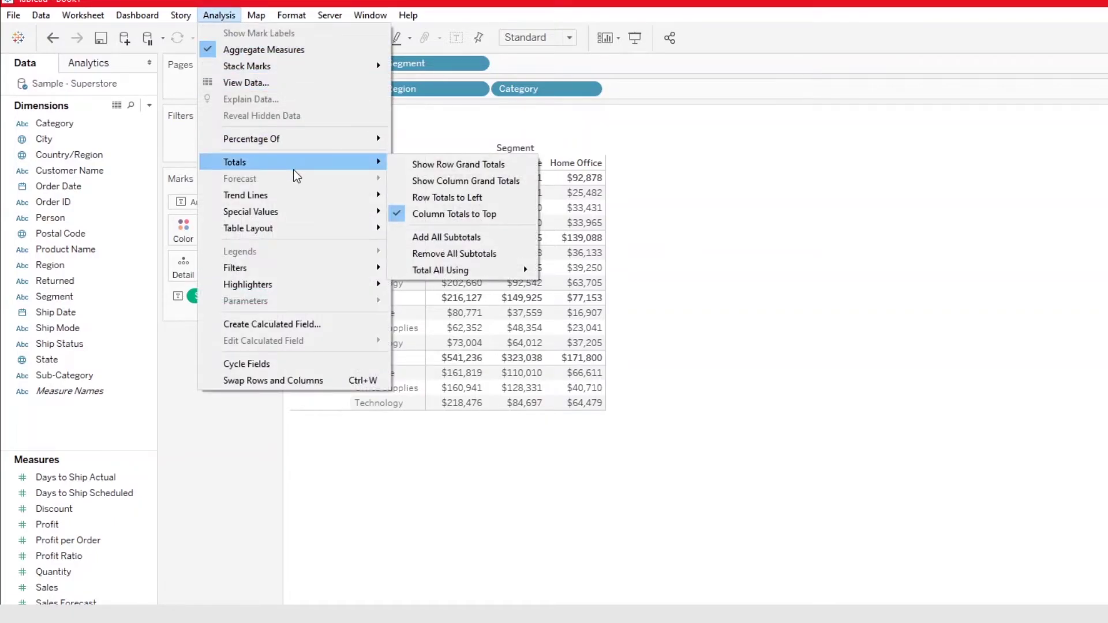
click(434, 199)
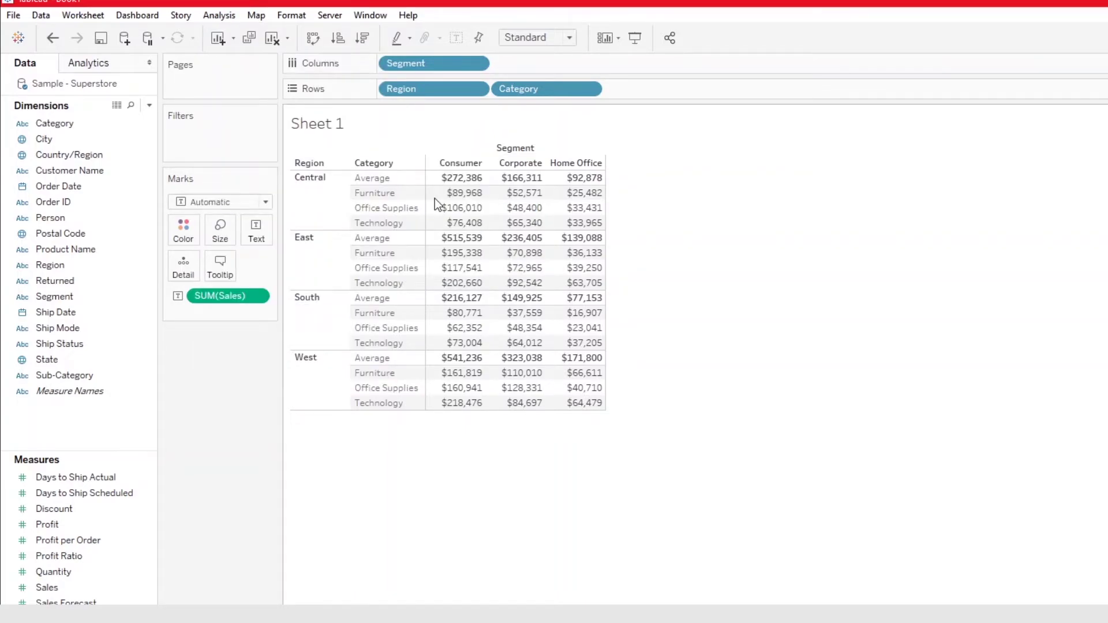
mouse_move(463, 224)
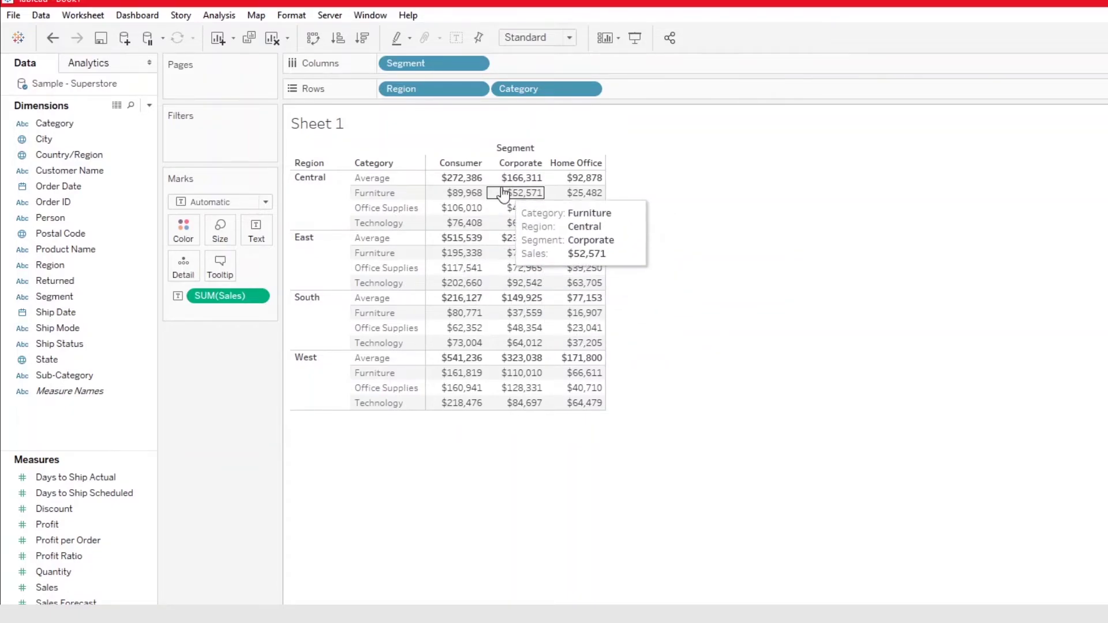
click(222, 17)
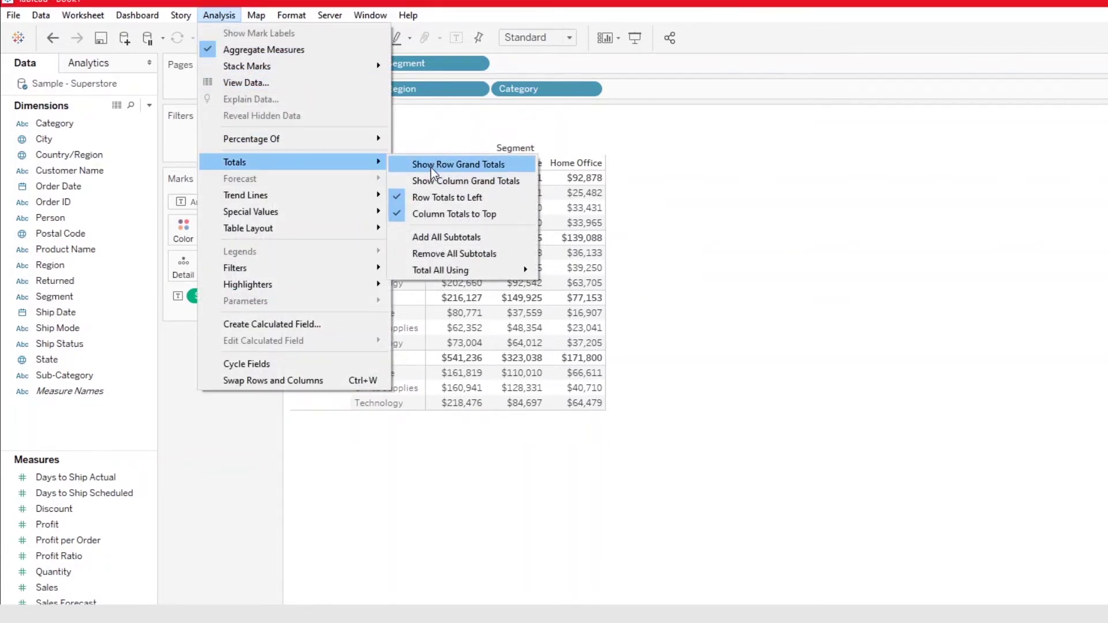
click(430, 165)
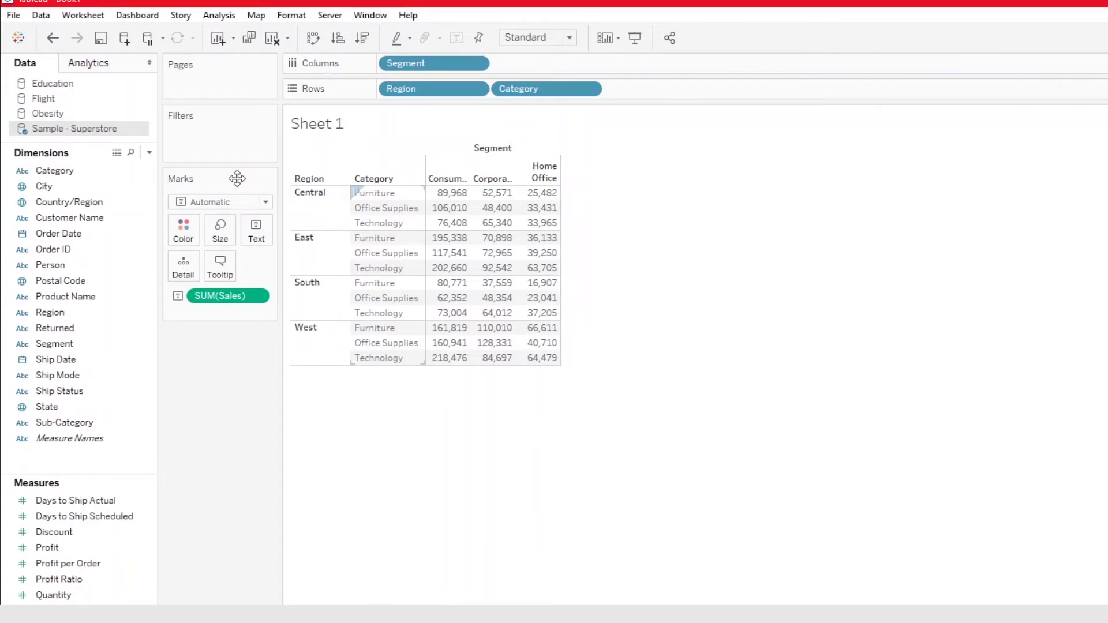
From the Analytics pane, add Totals as Subtotals, Column Grand Totals and Row Grand Totals to the crosstab.
click(107, 69)
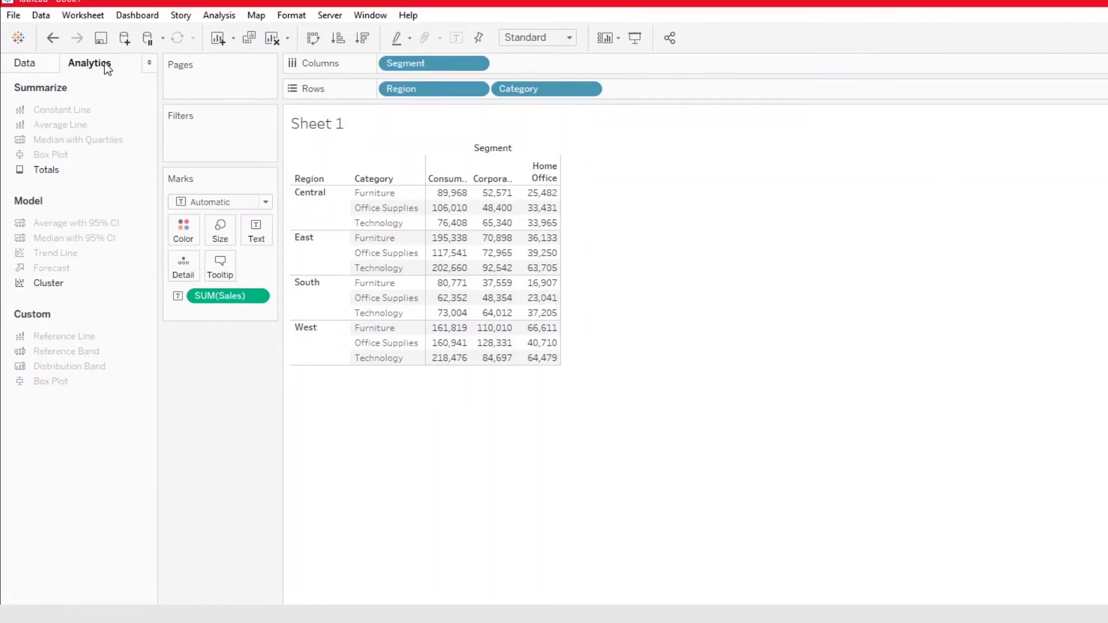
drag(43, 172, 446, 169)
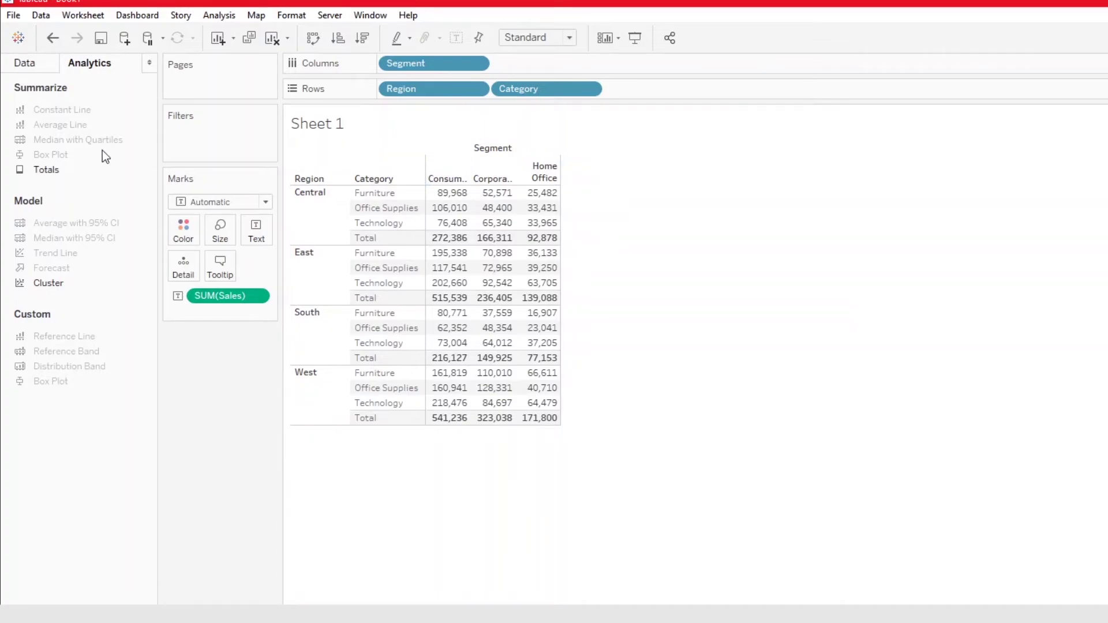
drag(36, 168, 518, 188)
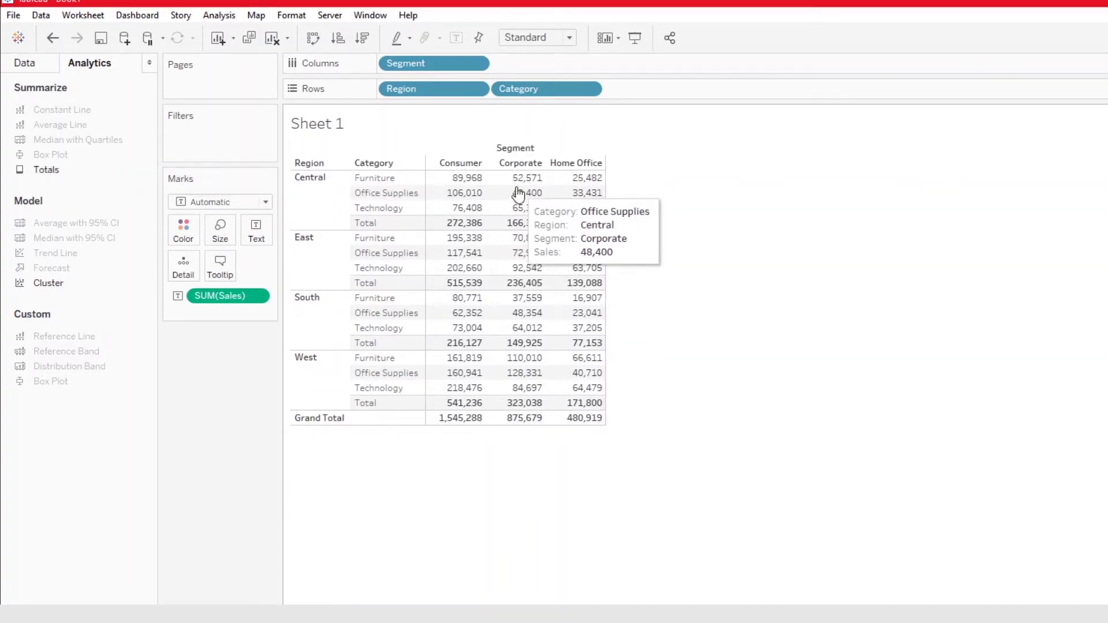
drag(36, 171, 590, 197)
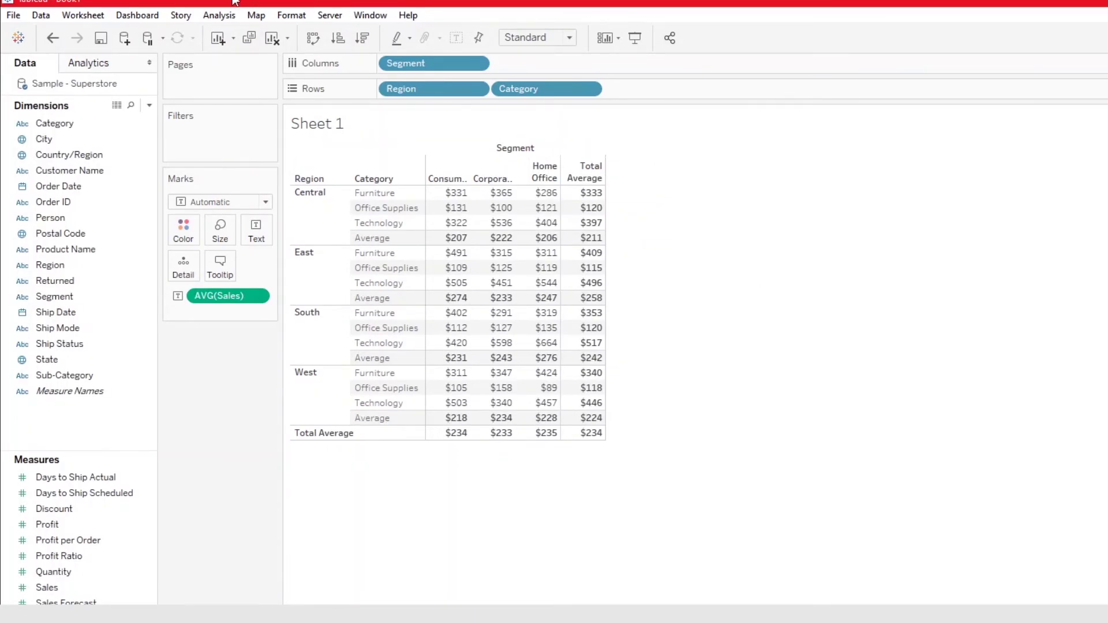
Remove all subtotals from the average-sales crosstab via Analysis > Totals.
click(222, 16)
mouse_move(340, 160)
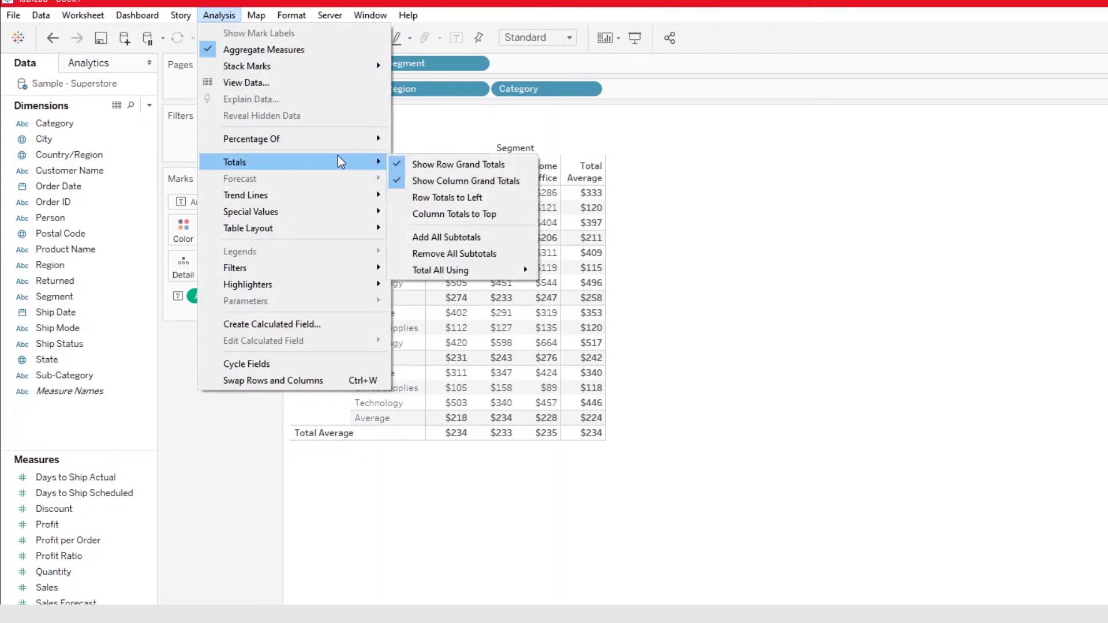
click(496, 254)
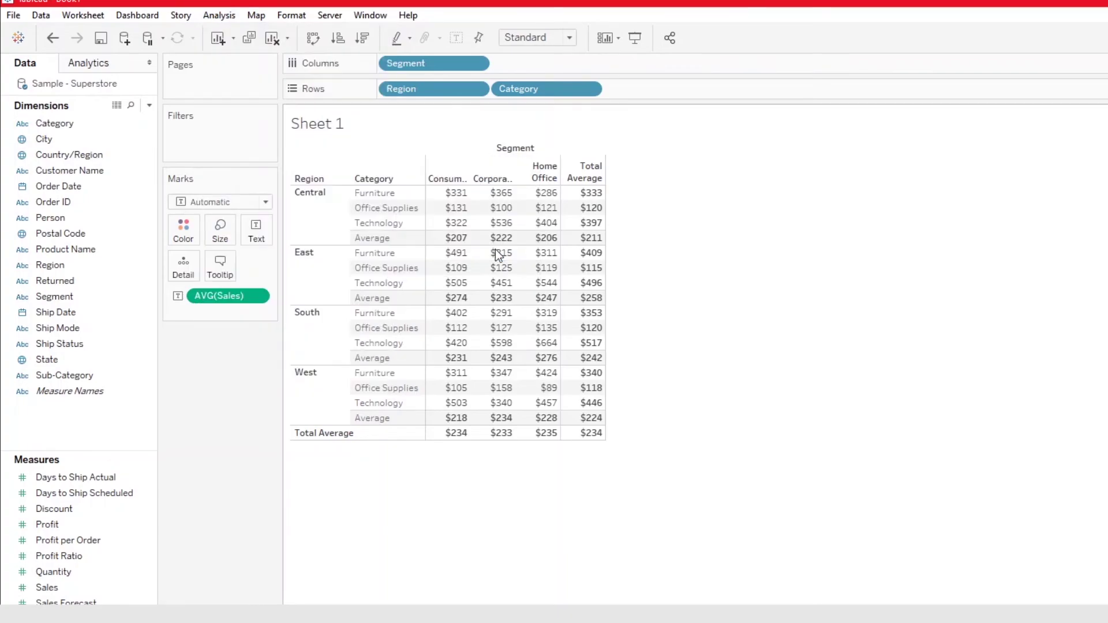
Turn off Show Column Grand Totals and Show Row Grand Totals.
click(222, 20)
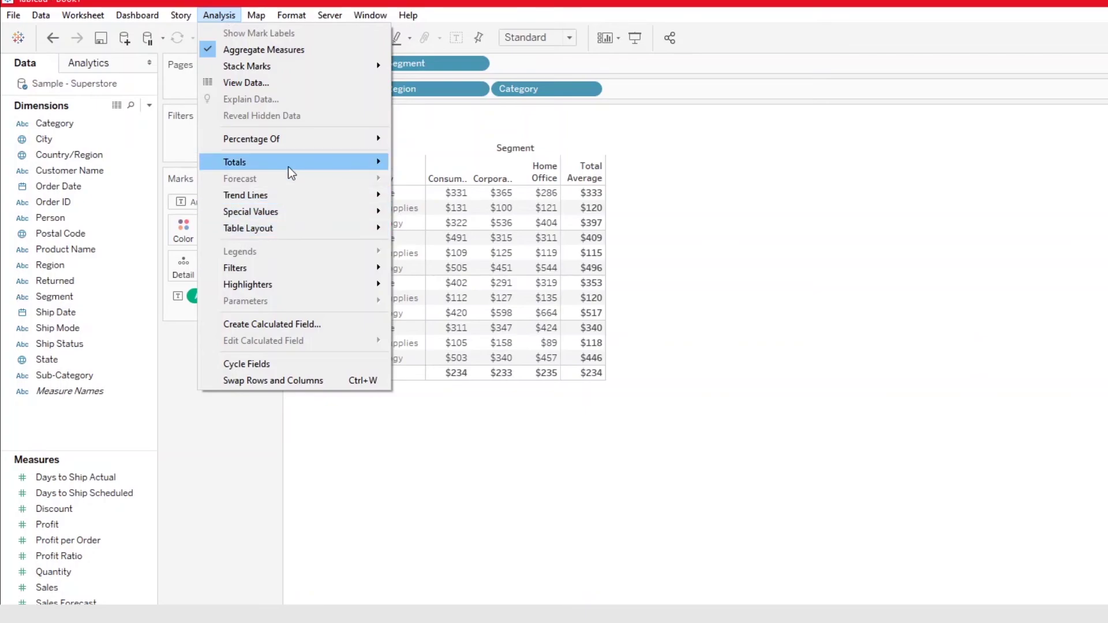
mouse_move(289, 169)
click(401, 180)
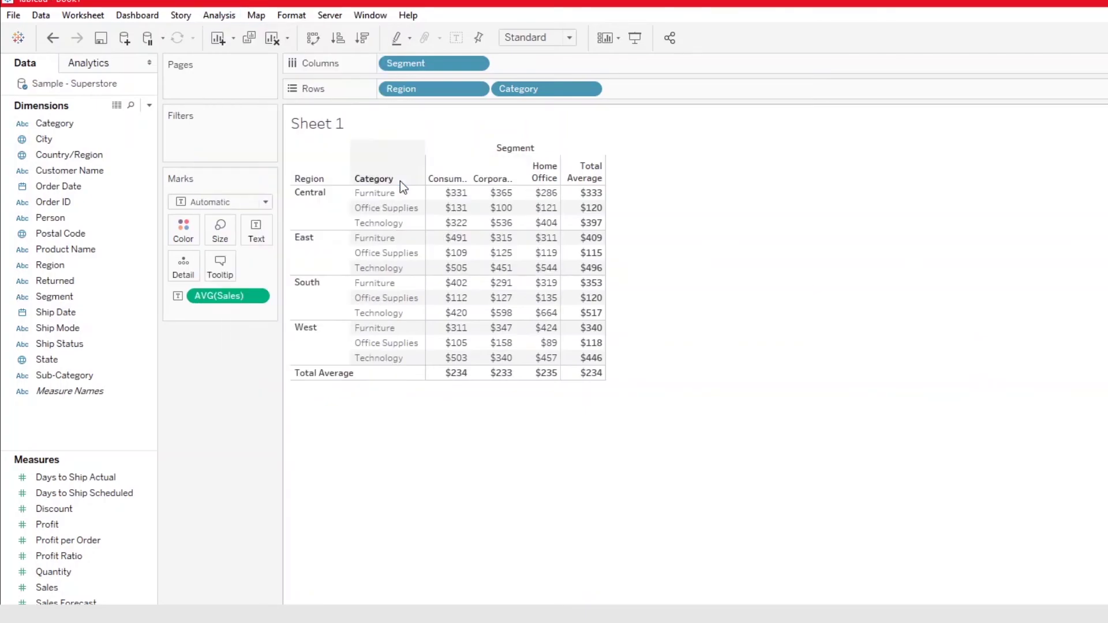
click(220, 17)
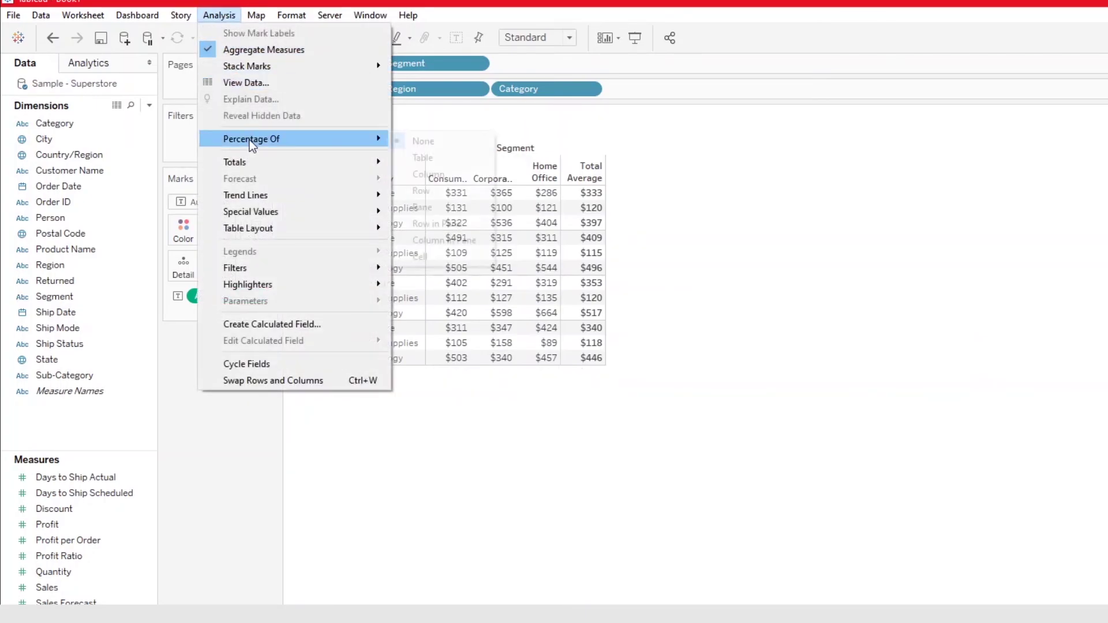
mouse_move(255, 160)
click(403, 165)
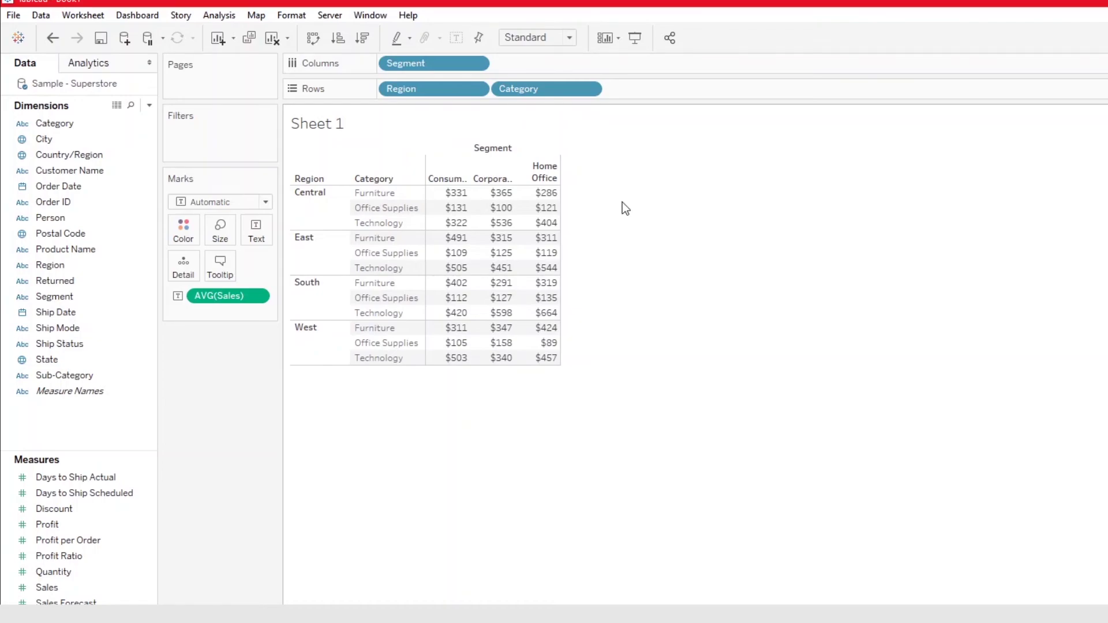
Add subtotals for every region via Analysis > Totals > Add All Subtotals.
click(213, 15)
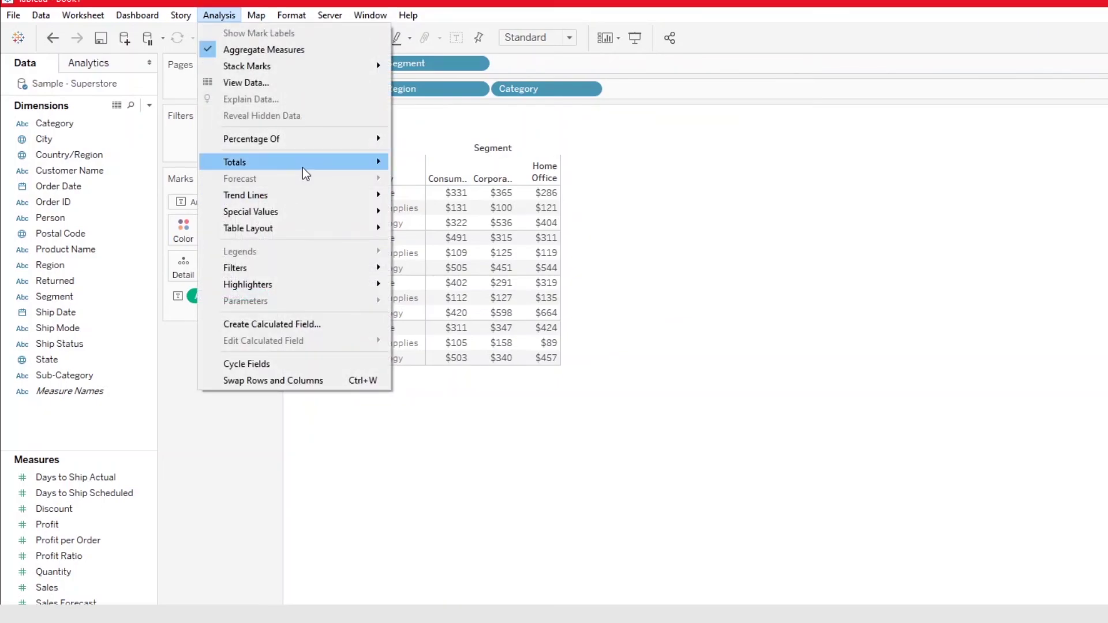
mouse_move(302, 166)
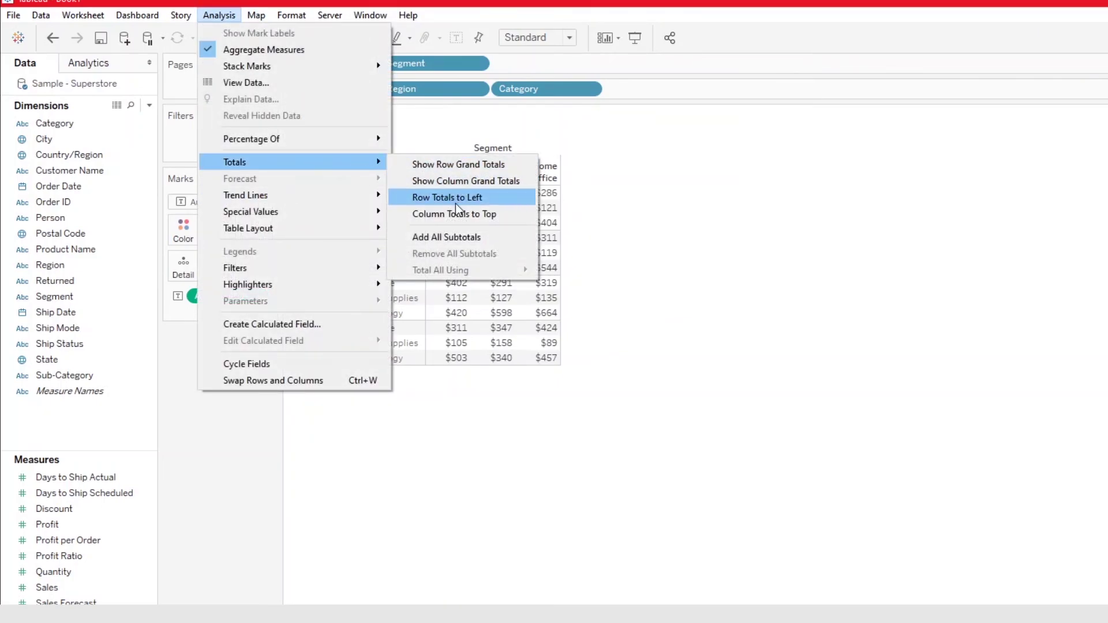
click(461, 236)
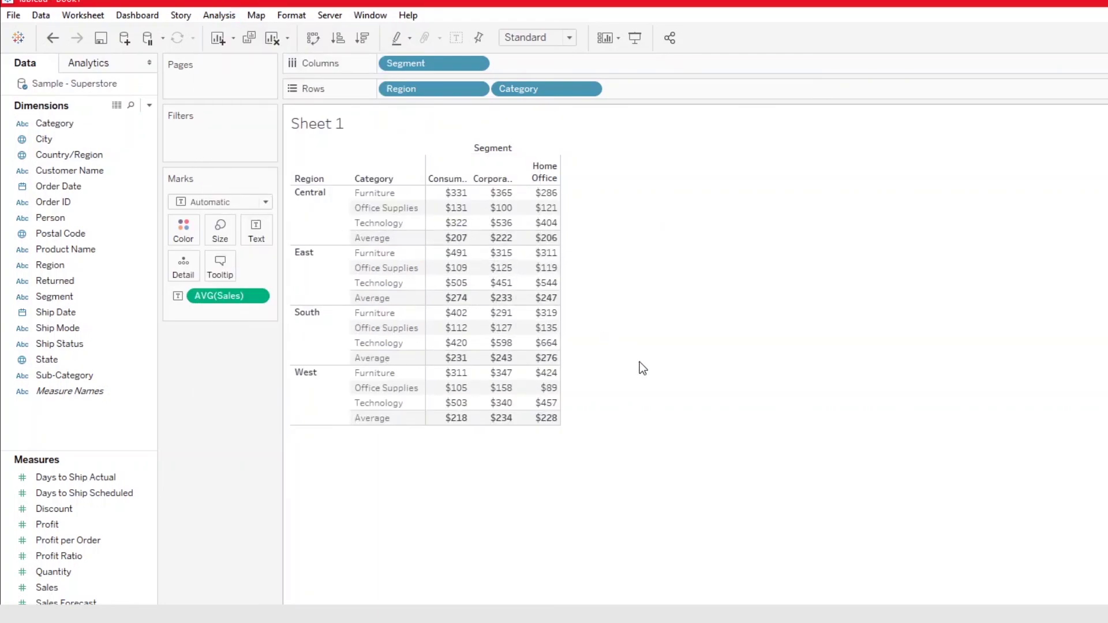
Change the AVG(Sales) measure's aggregation to Sum.
click(257, 296)
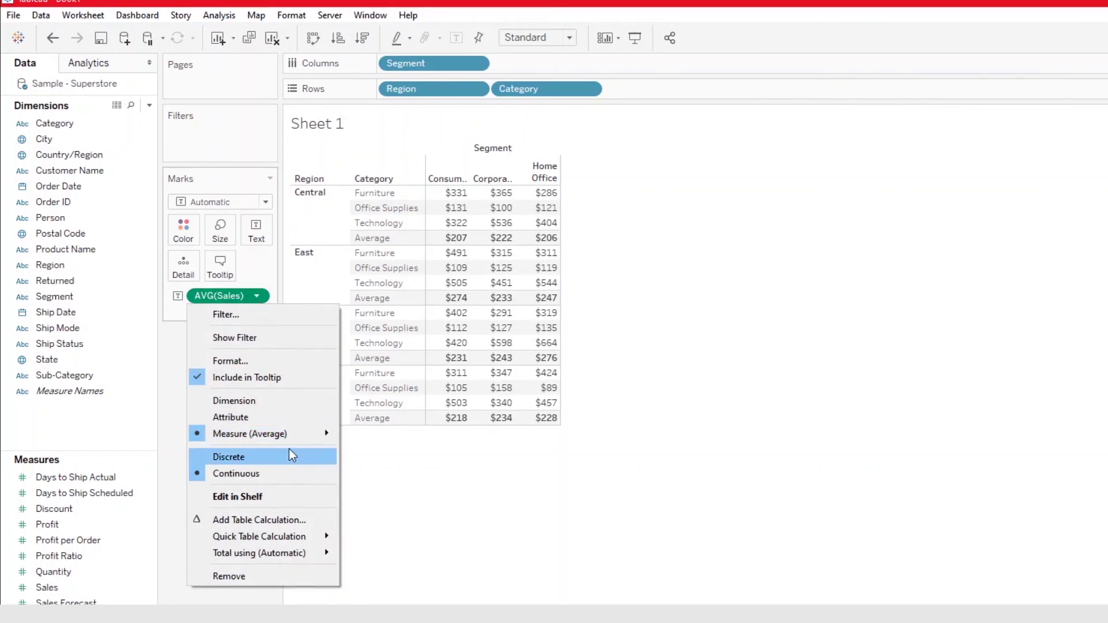
mouse_move(292, 433)
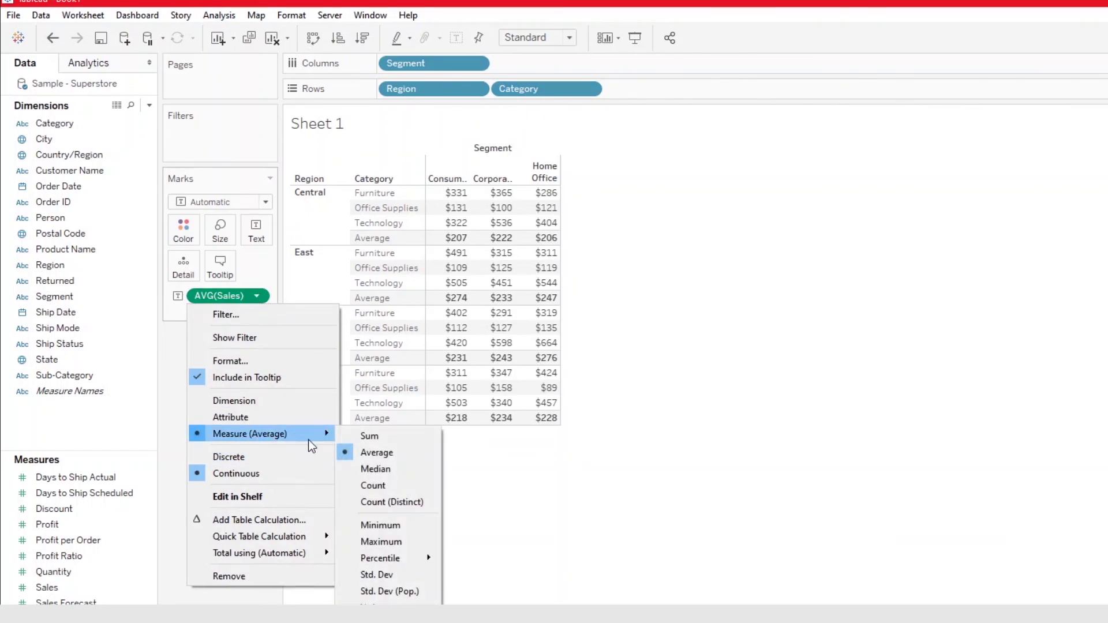
click(348, 438)
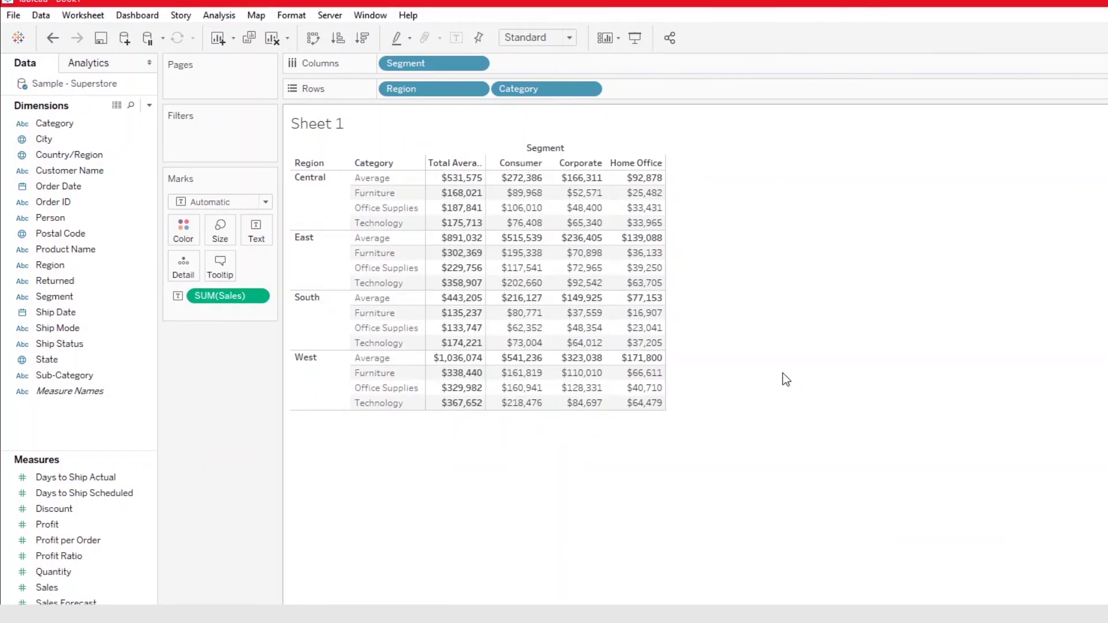